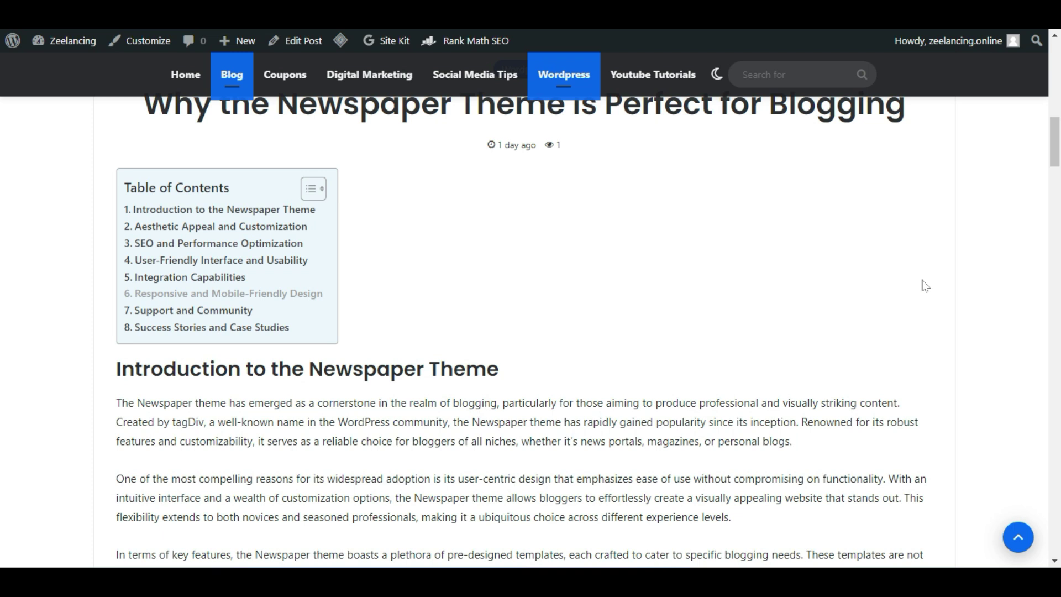
Scroll through the post draft, briefly highlighting the intro heading and opening line
scroll(928, 293, down, 1)
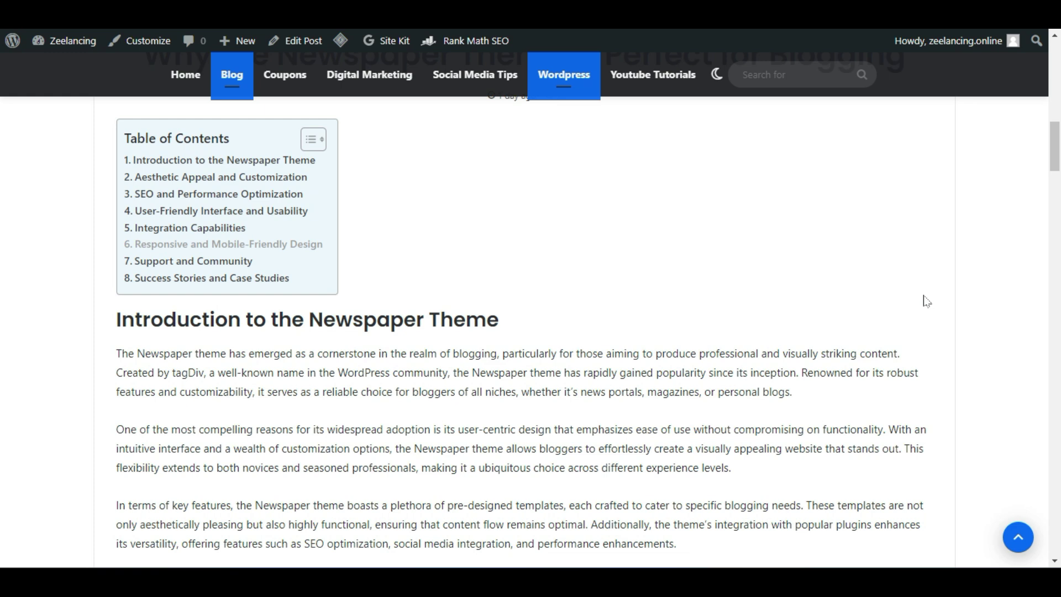
scroll(927, 302, down, 6)
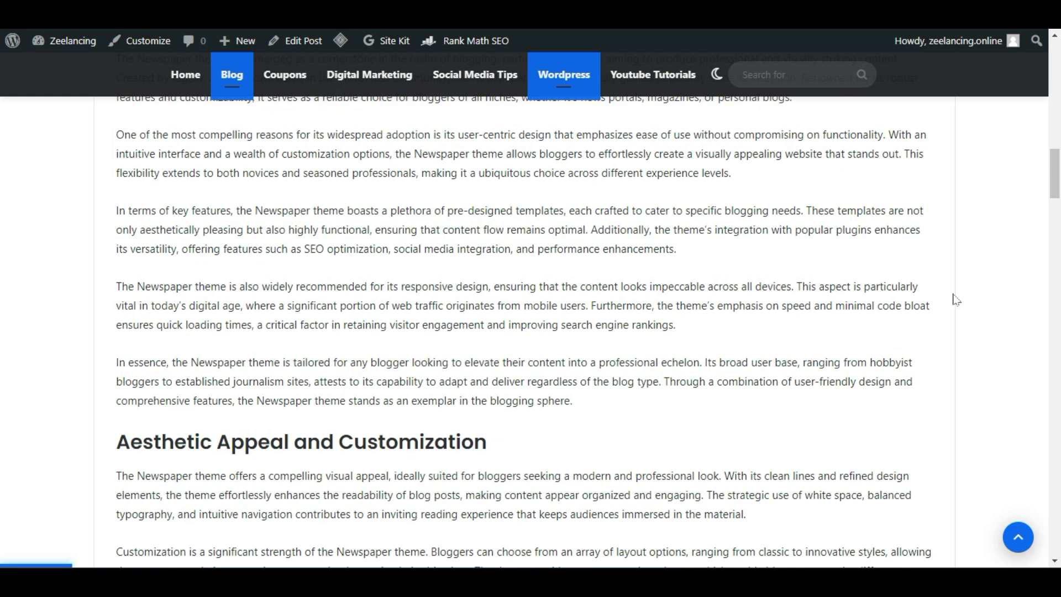
scroll(956, 299, up, 5)
scroll(957, 300, up, 1)
scroll(954, 301, up, 1)
scroll(954, 302, down, 1)
scroll(955, 302, up, 1)
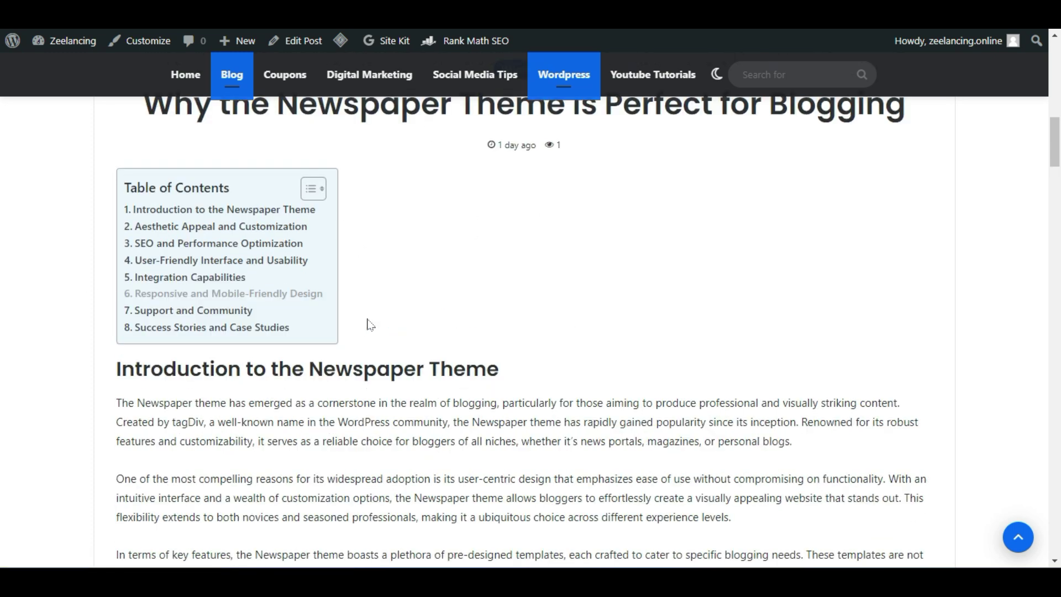
scroll(369, 324, up, 1)
scroll(369, 325, down, 5)
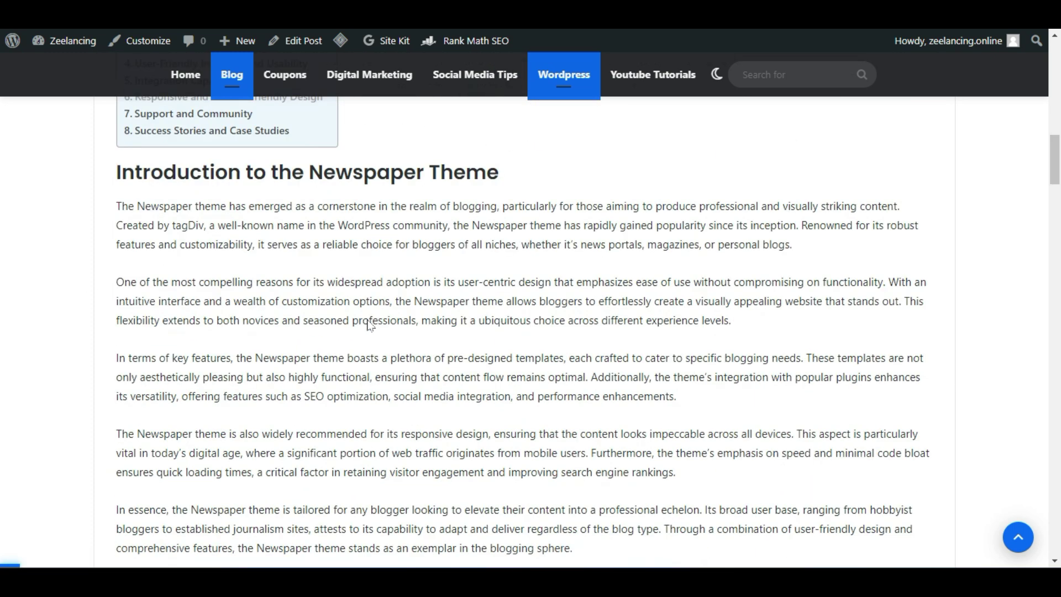
drag(680, 206, 119, 166)
click(489, 334)
scroll(489, 334, down, 8)
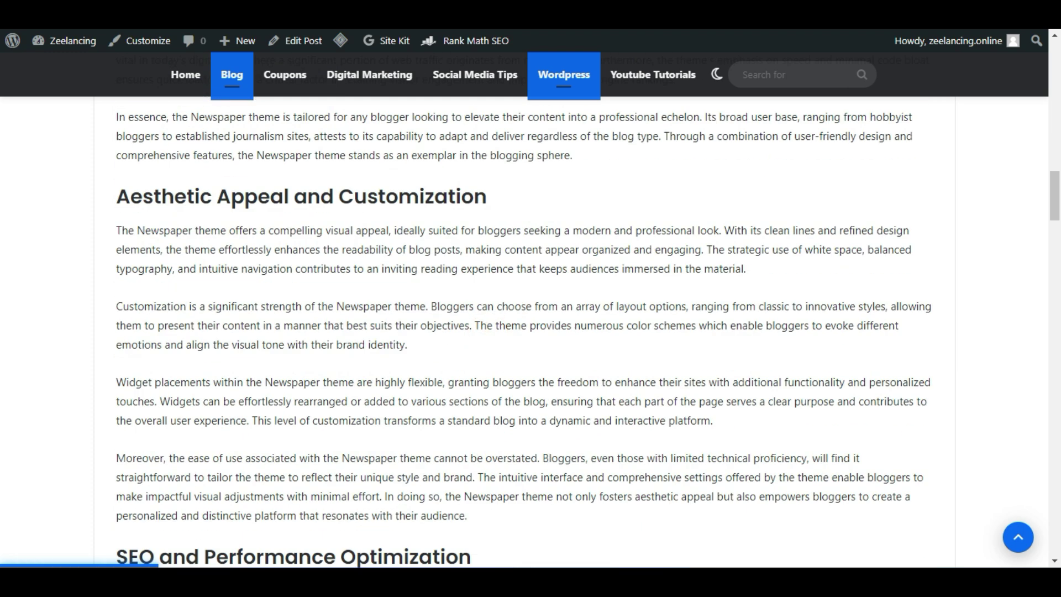
scroll(496, 209, down, 12)
scroll(360, 335, up, 20)
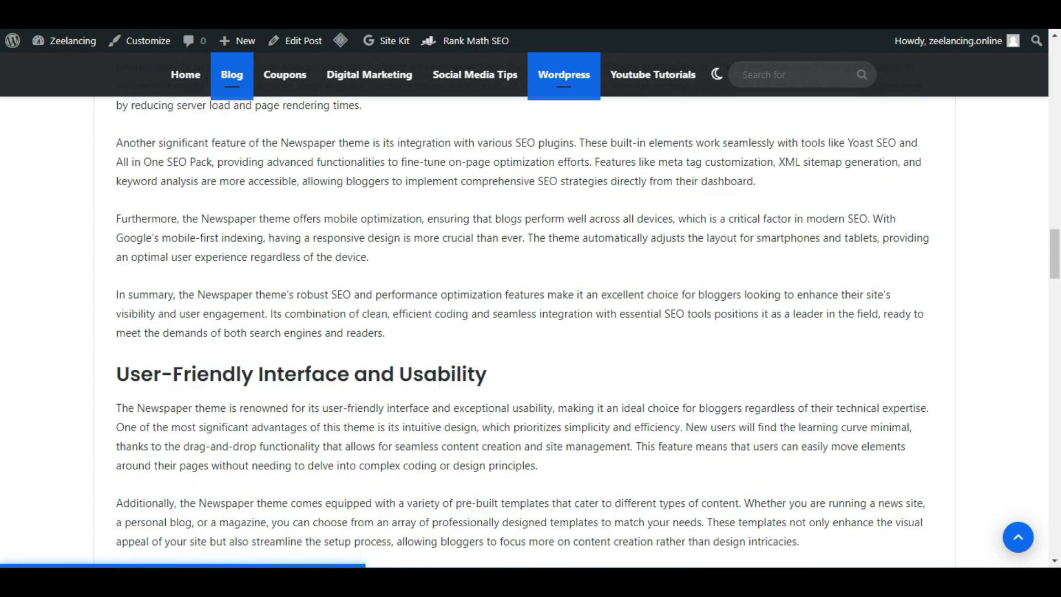
scroll(361, 334, down, 3)
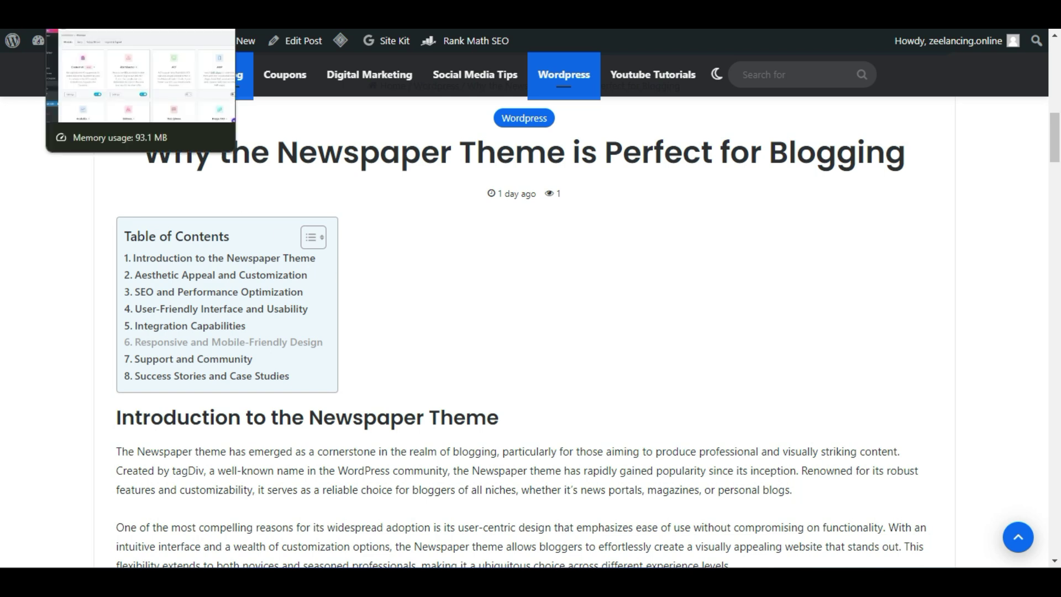
Switch to the Rank Math SEO dashboard modules page and reload it
click(121, 19)
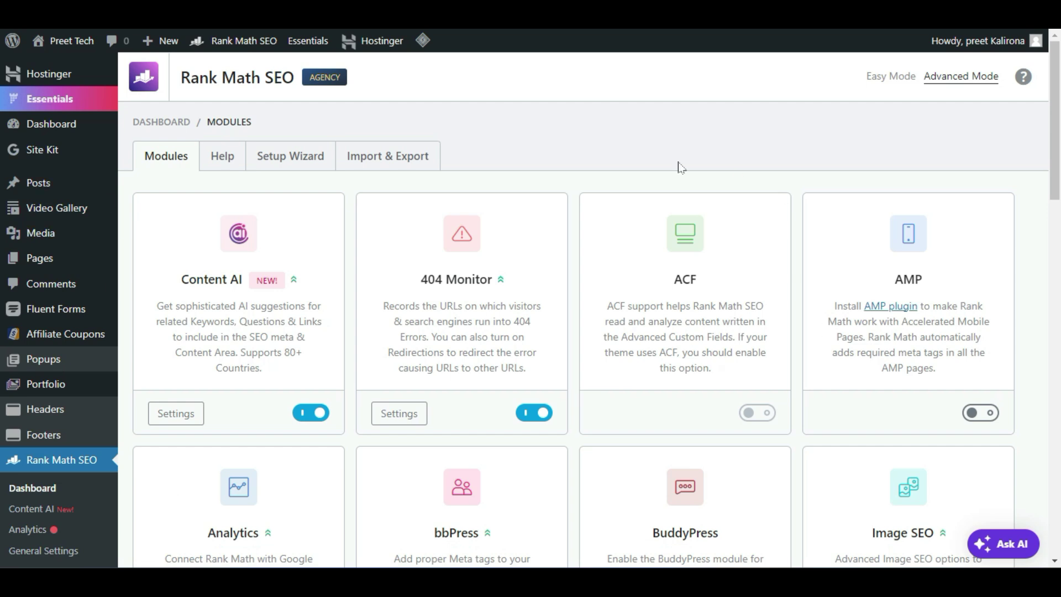
scroll(351, 341, down, 1)
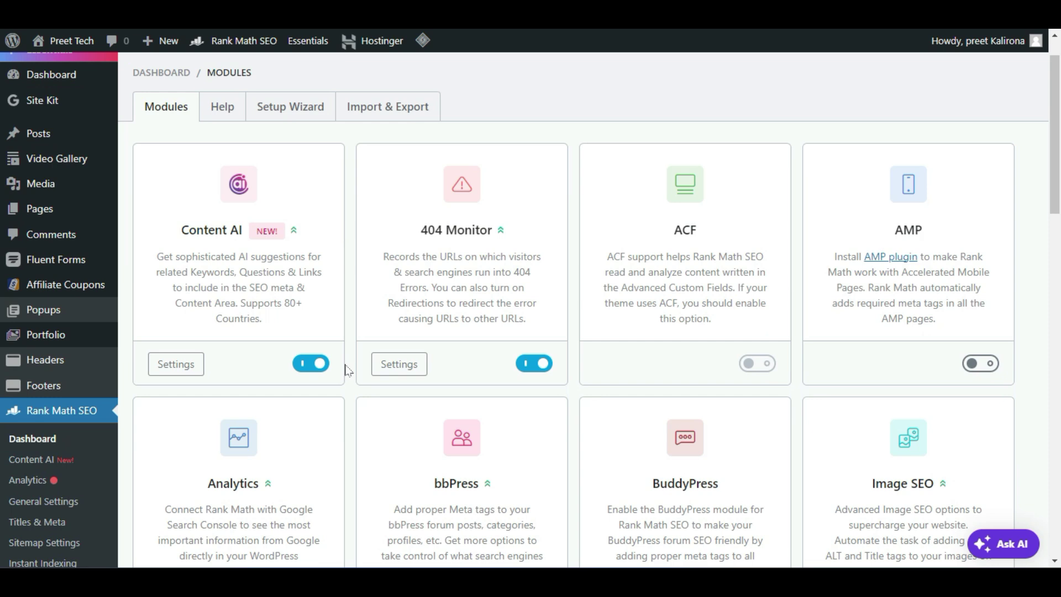
scroll(348, 370, up, 1)
scroll(348, 368, down, 2)
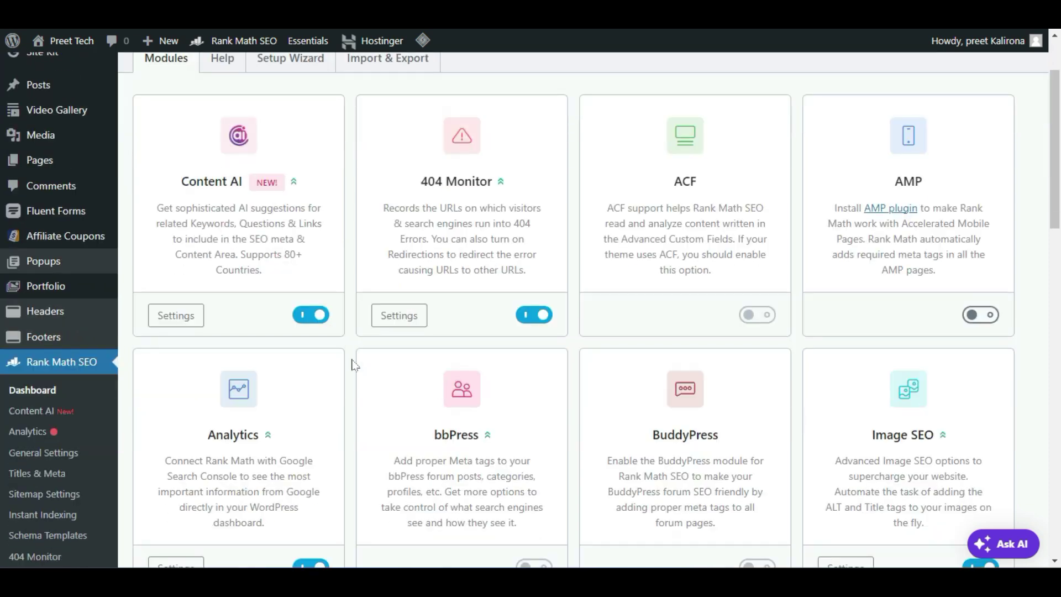
scroll(351, 363, up, 1)
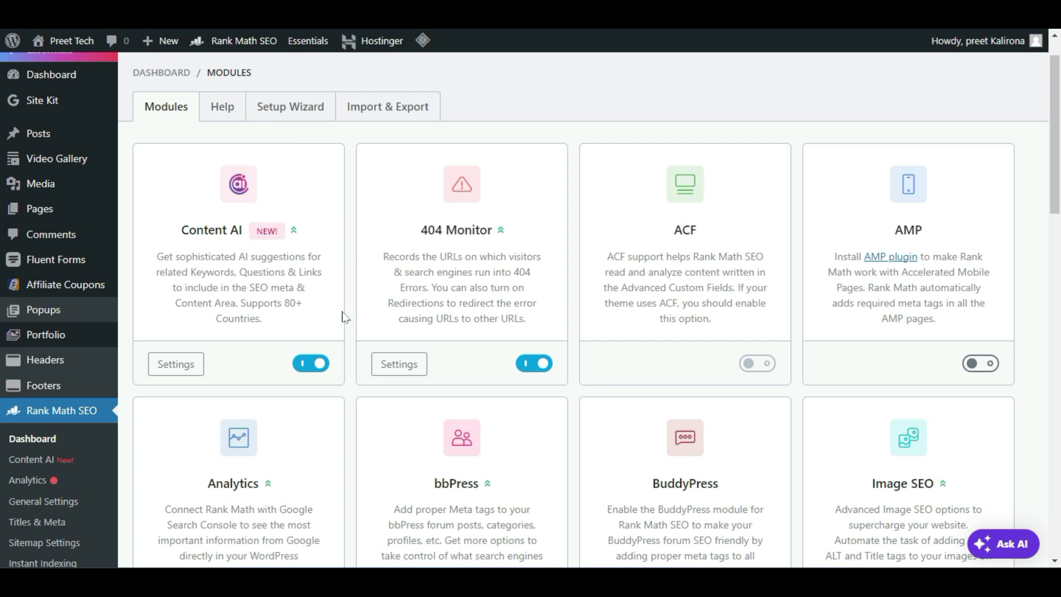
scroll(347, 326, down, 1)
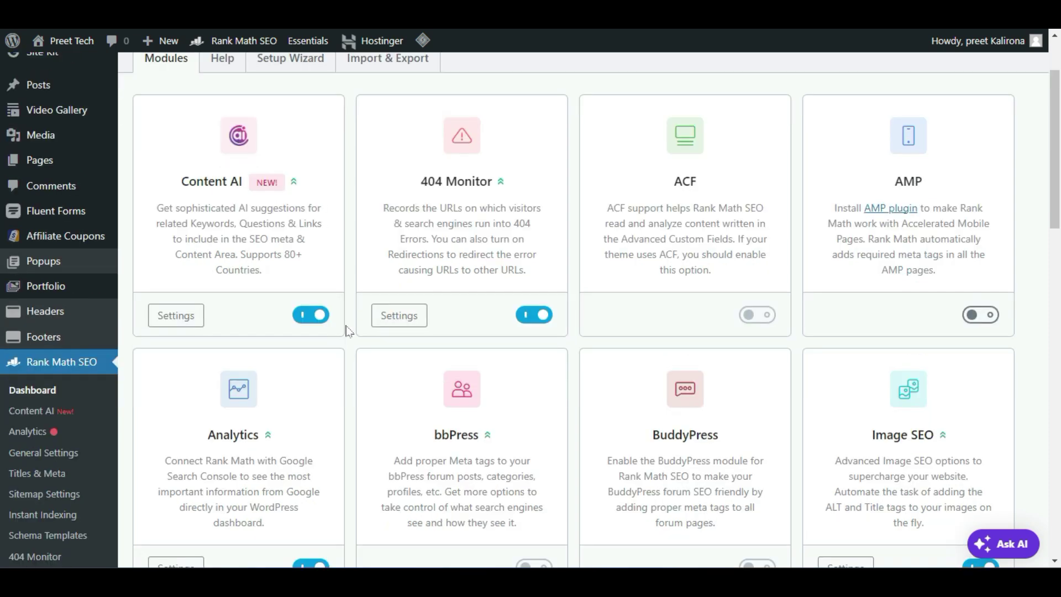
click(48, 391)
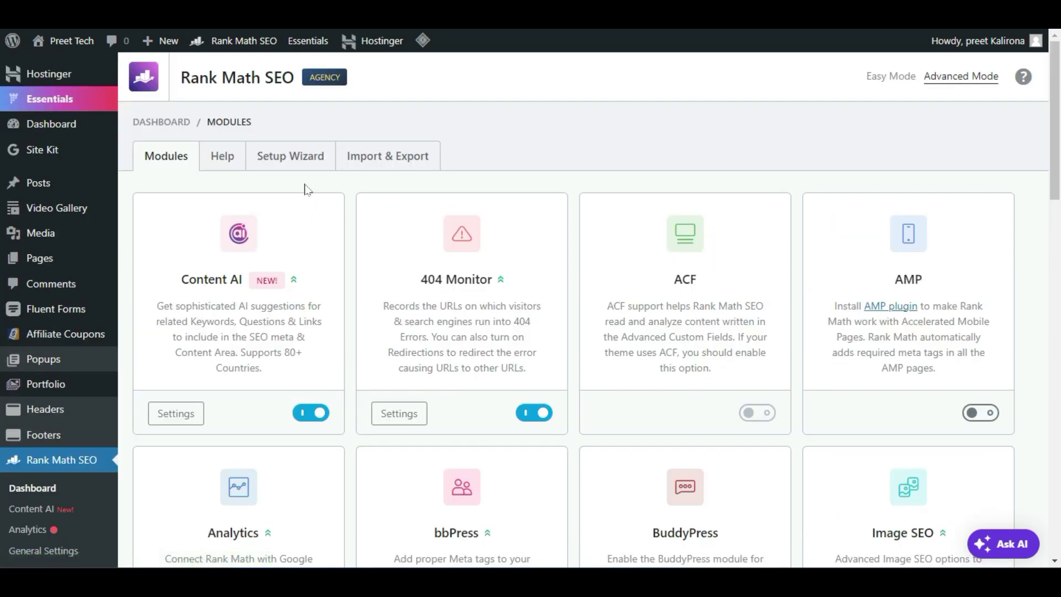
scroll(342, 280, down, 2)
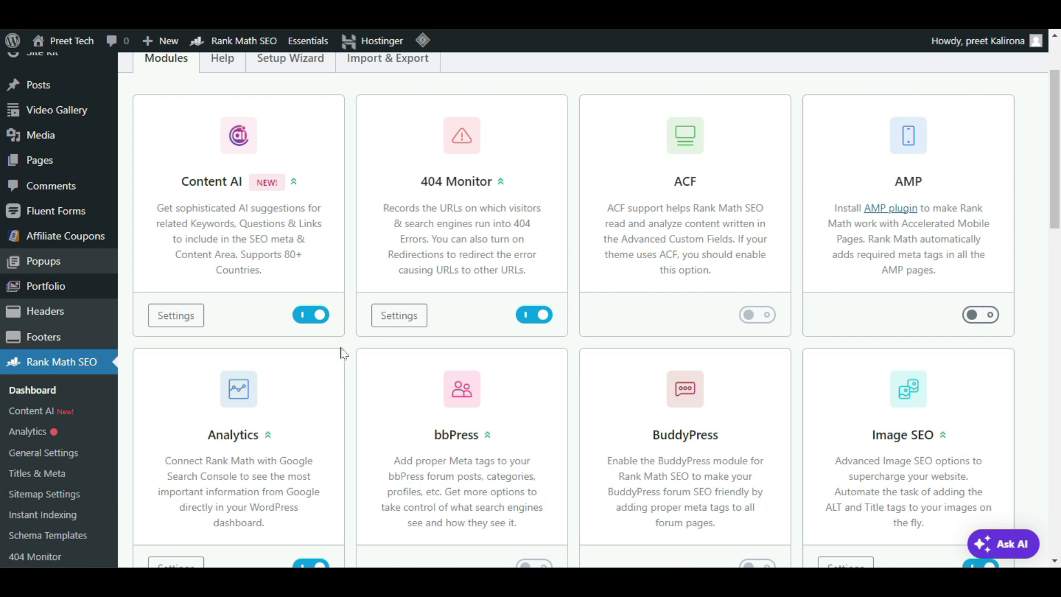
scroll(340, 367, up, 1)
scroll(341, 373, down, 2)
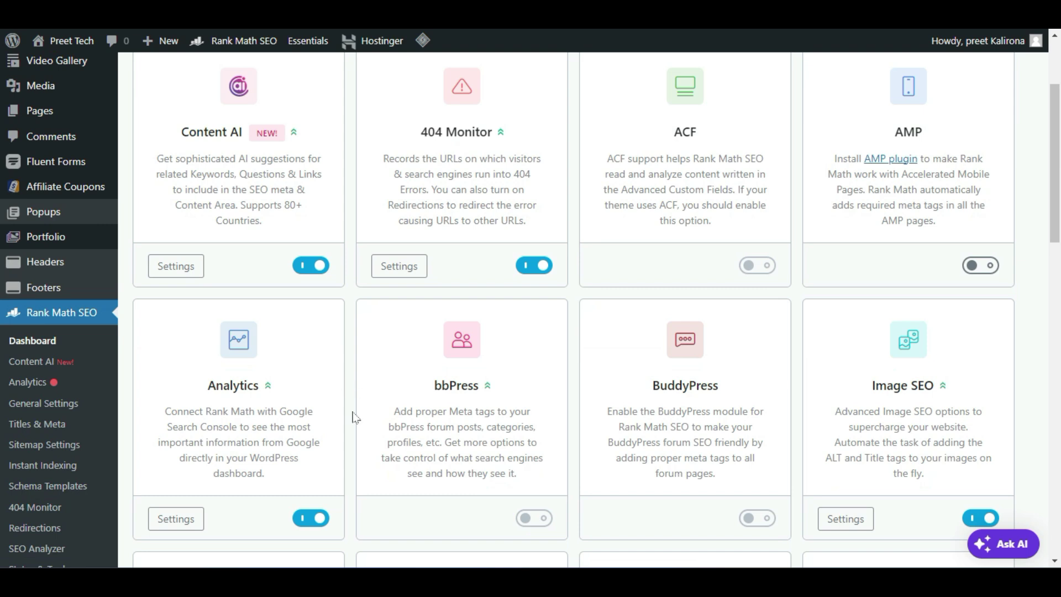
scroll(351, 433, down, 2)
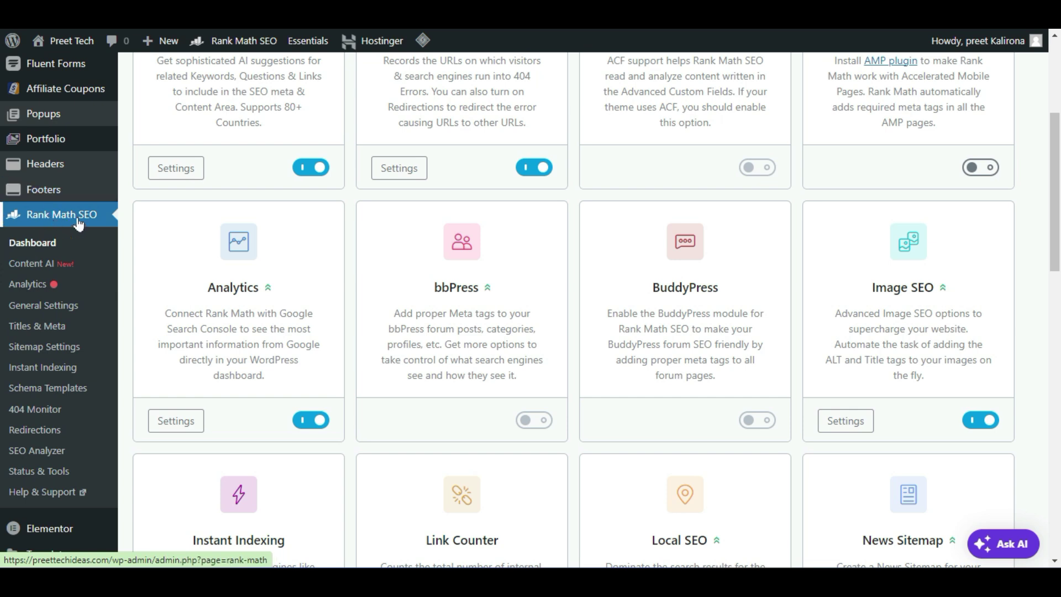
Go to Rank Math's General Settings, landing on the Links options
click(43, 306)
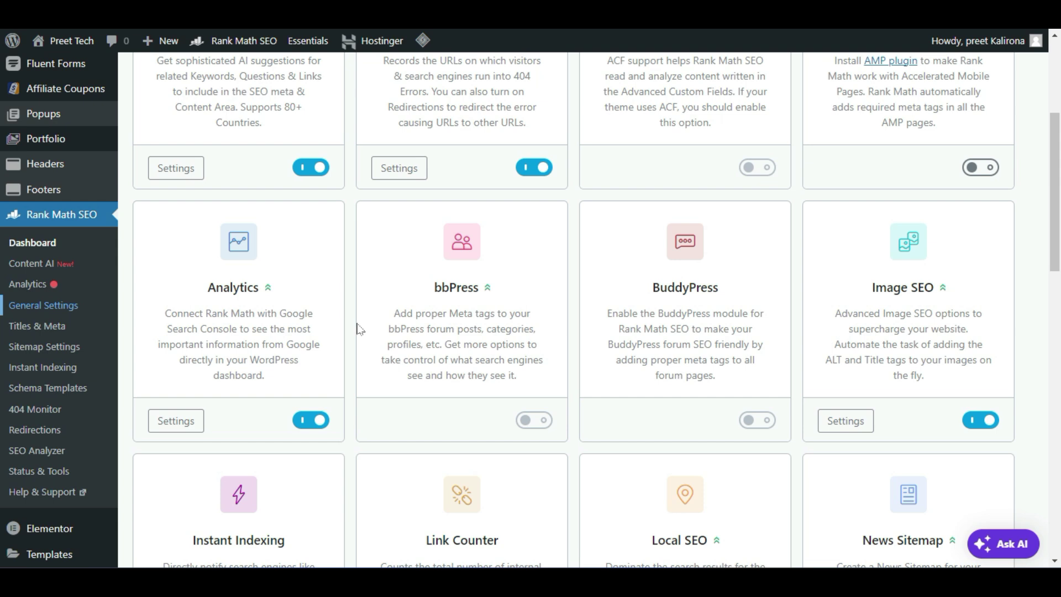
scroll(344, 349, down, 3)
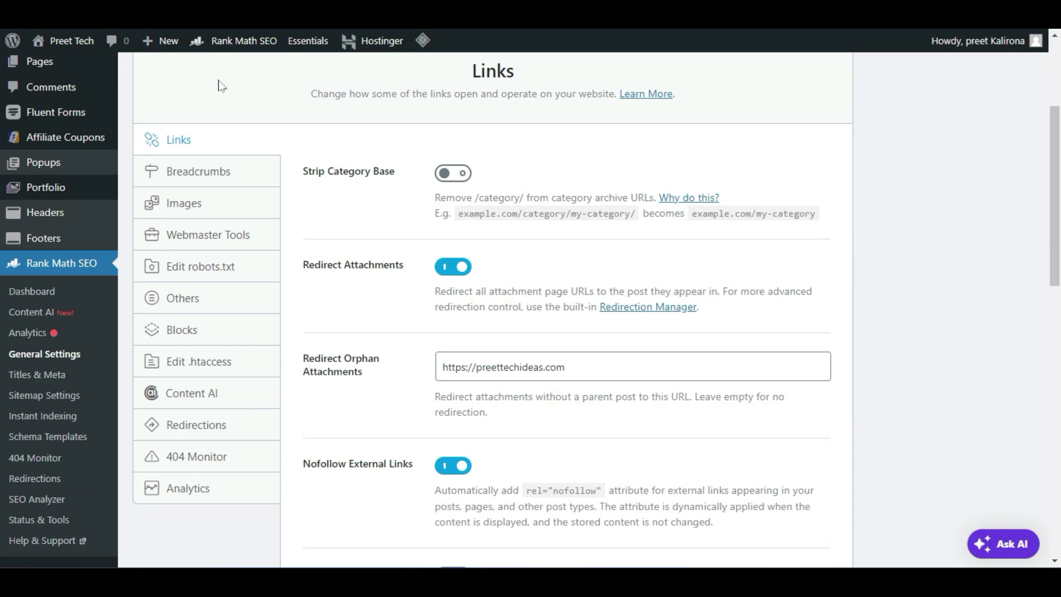
In the Blocks settings, review the Table of Contents title, leaving it as 'Table of Contents'
click(188, 331)
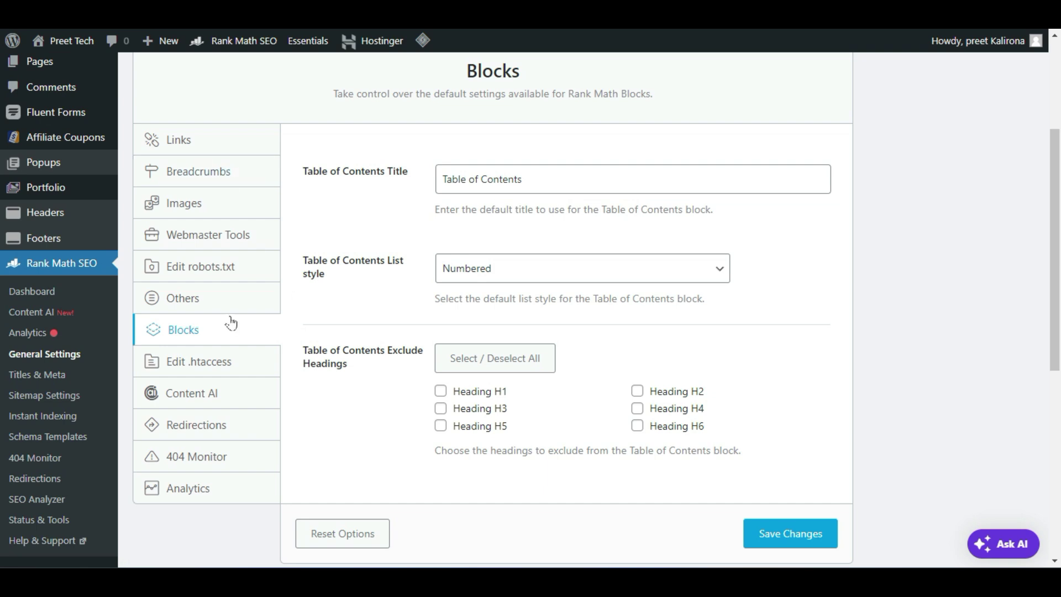
click(542, 168)
triple_click(543, 176)
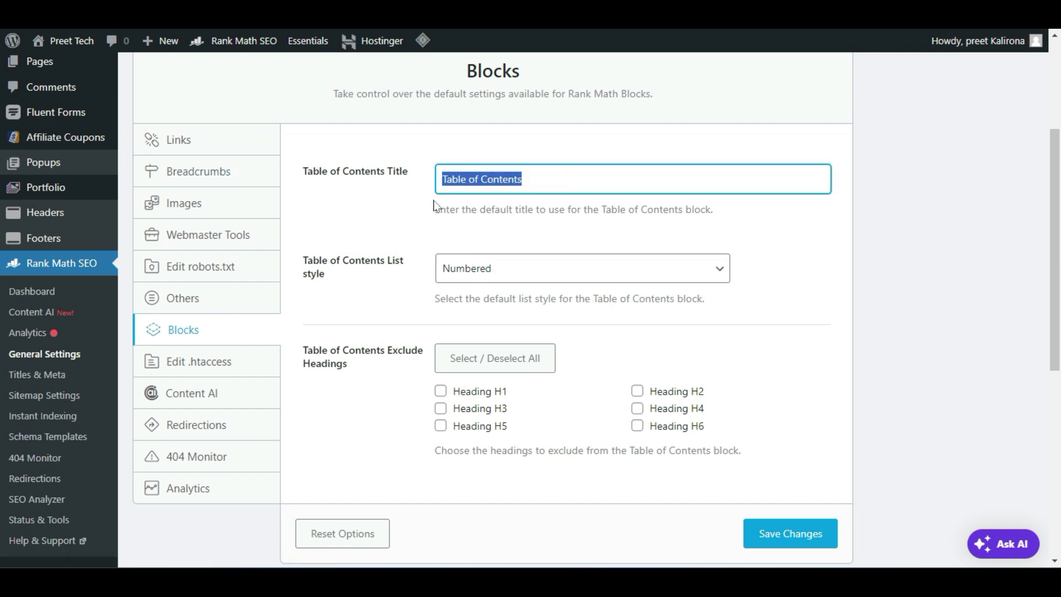
click(532, 180)
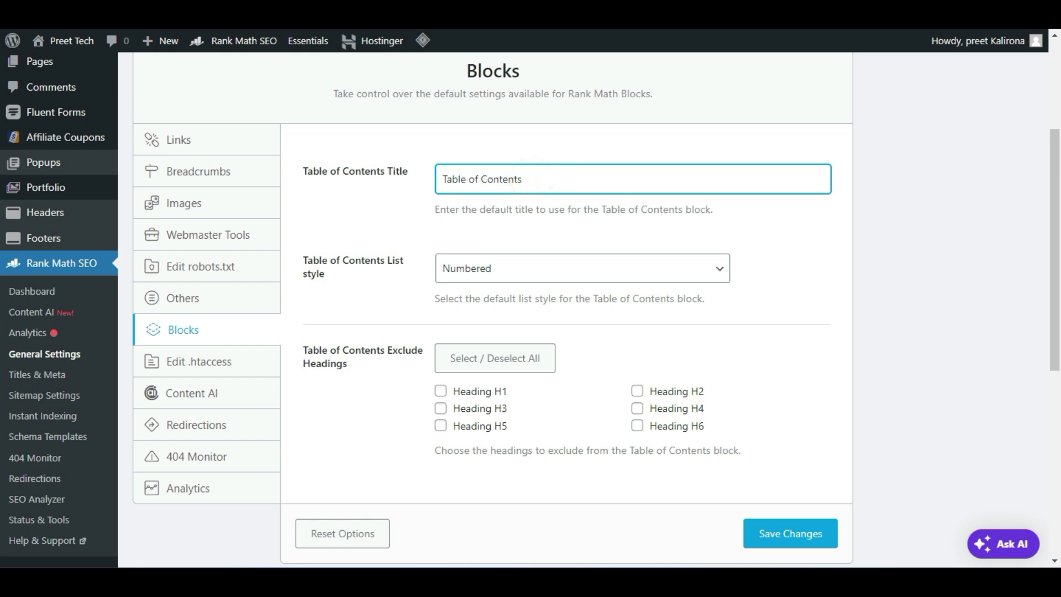
triple_click(558, 173)
click(358, 190)
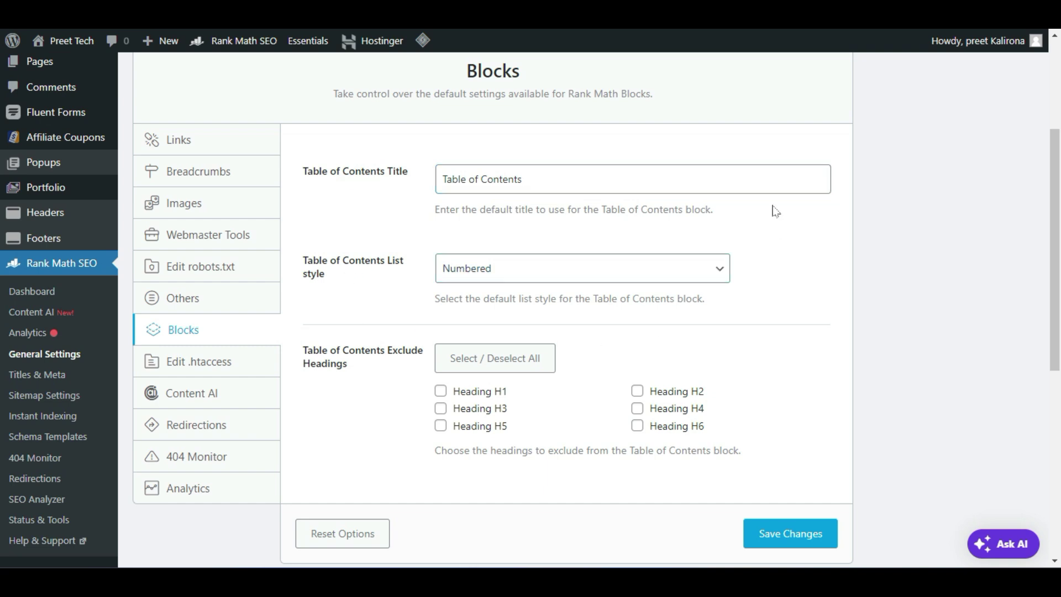
click(353, 281)
Keep the Table of Contents list style on Numbered after trying Unordered
click(505, 264)
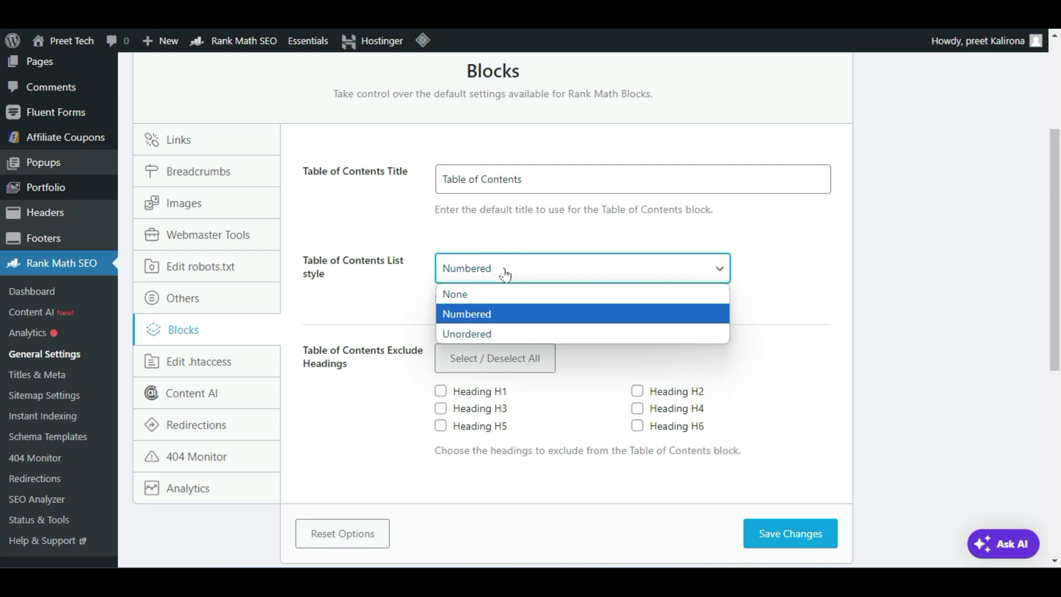
click(520, 328)
click(515, 274)
click(515, 313)
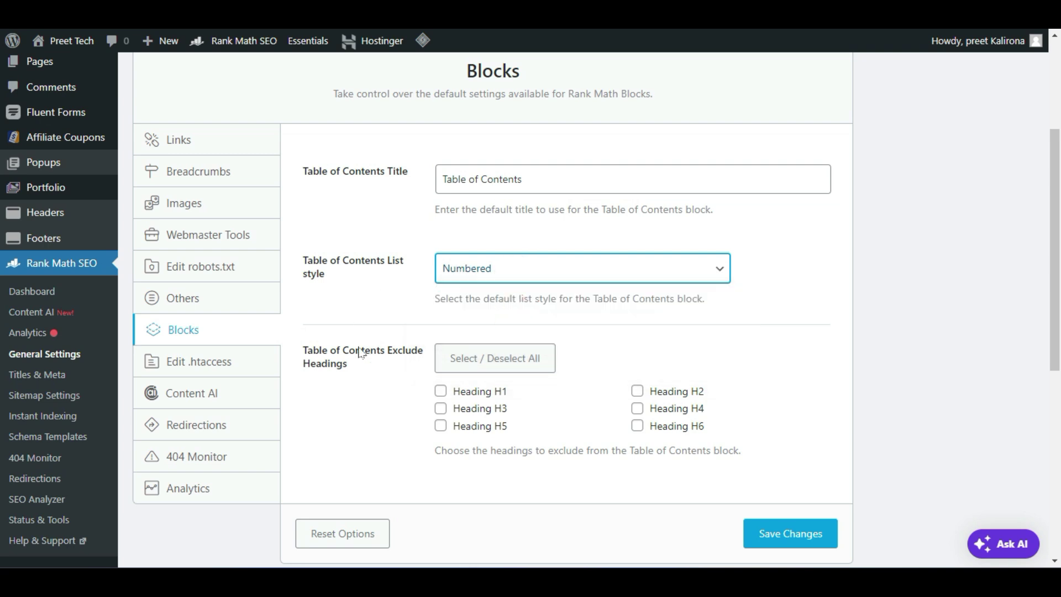
scroll(396, 344, down, 1)
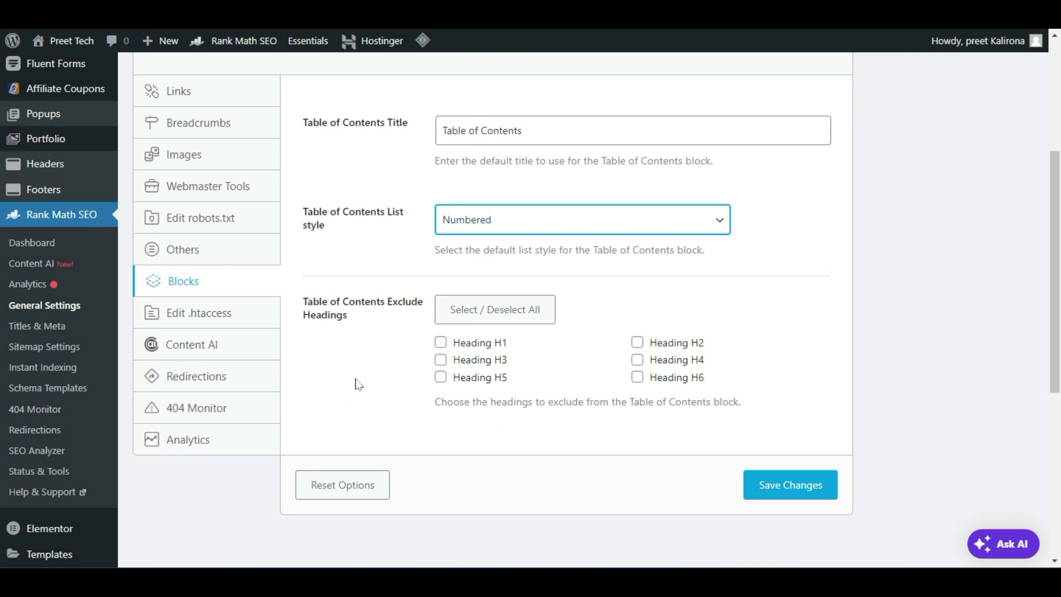
Leave all heading levels, including H1 and H6, unexcluded and save the Blocks settings
click(460, 311)
click(461, 311)
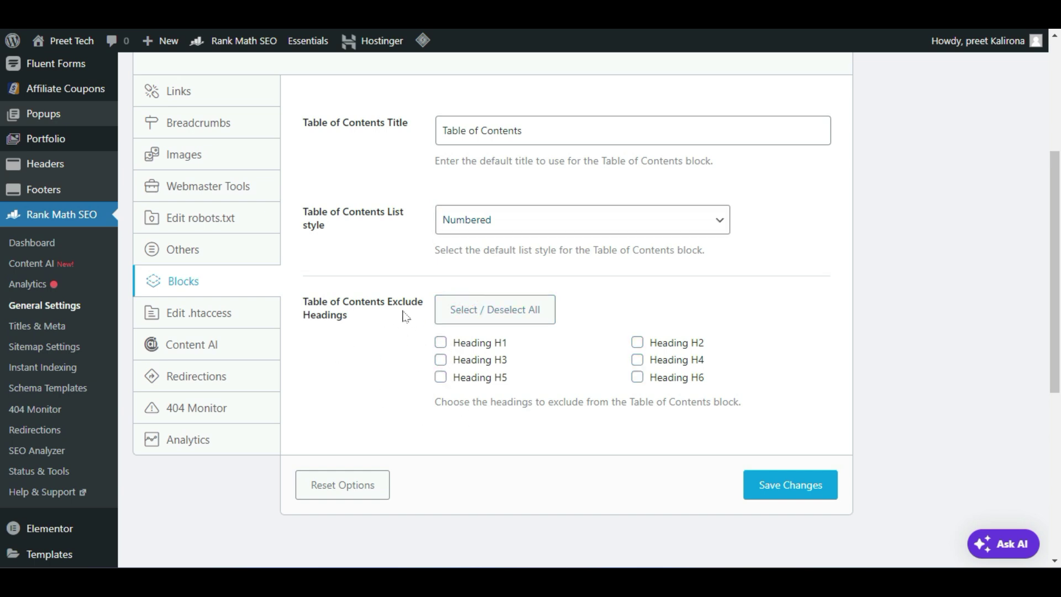
click(441, 343)
click(441, 343)
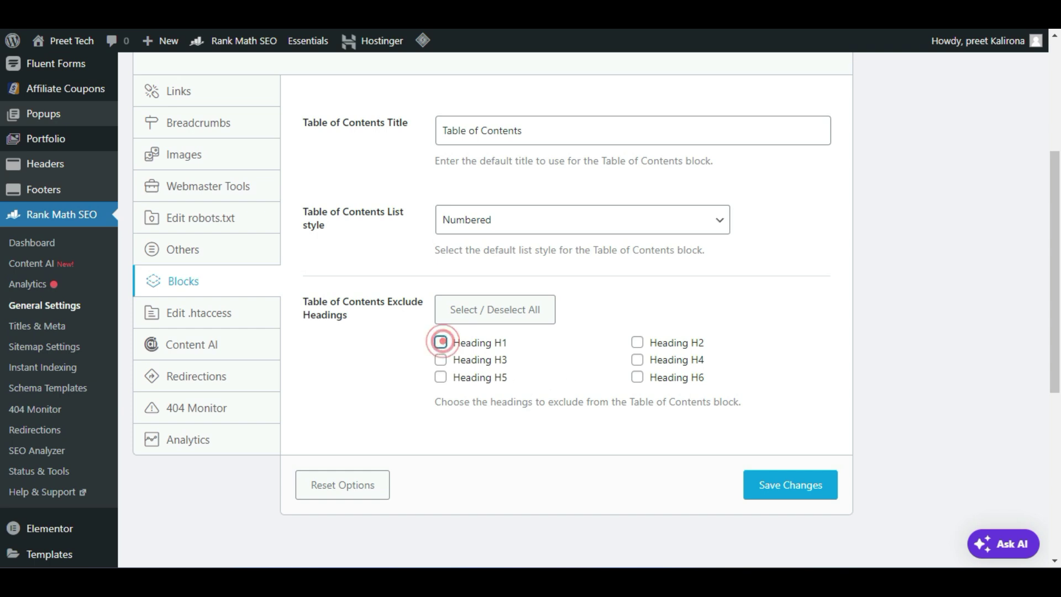
click(636, 380)
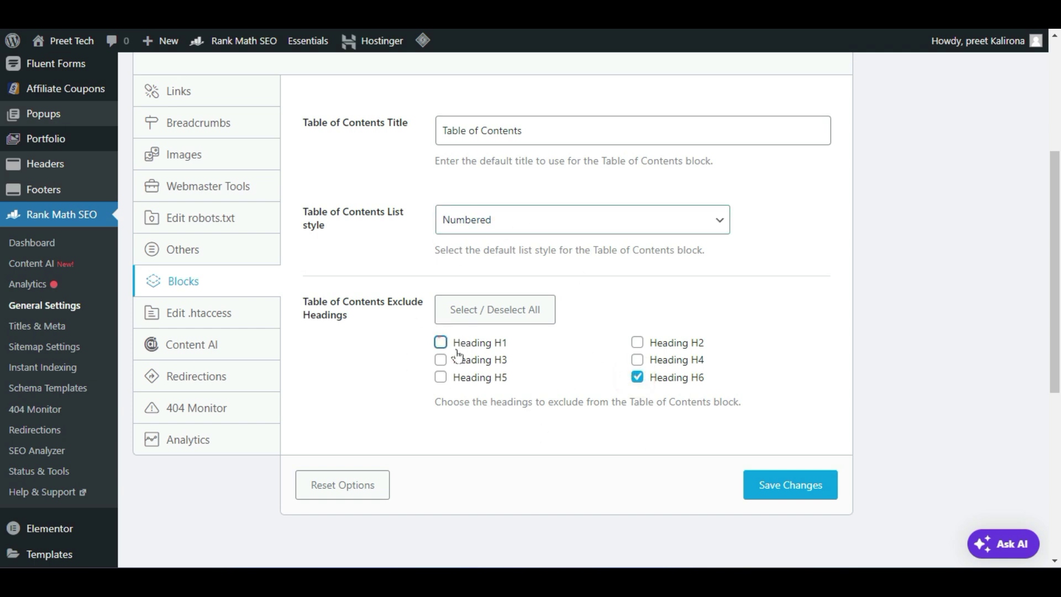
click(636, 377)
click(638, 377)
mouse_move(160, 32)
click(637, 377)
click(758, 486)
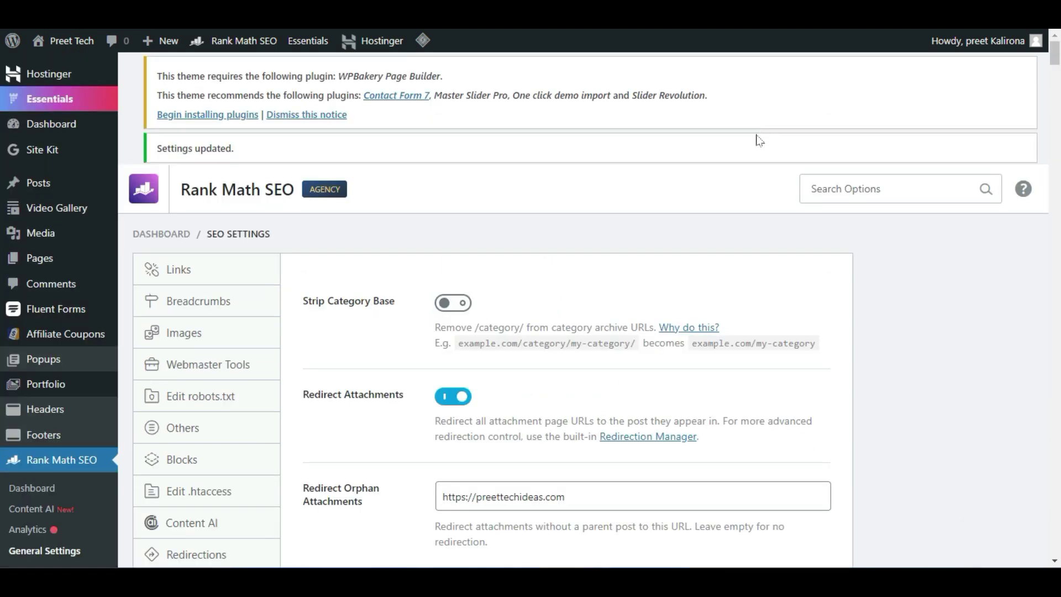
scroll(666, 283, down, 2)
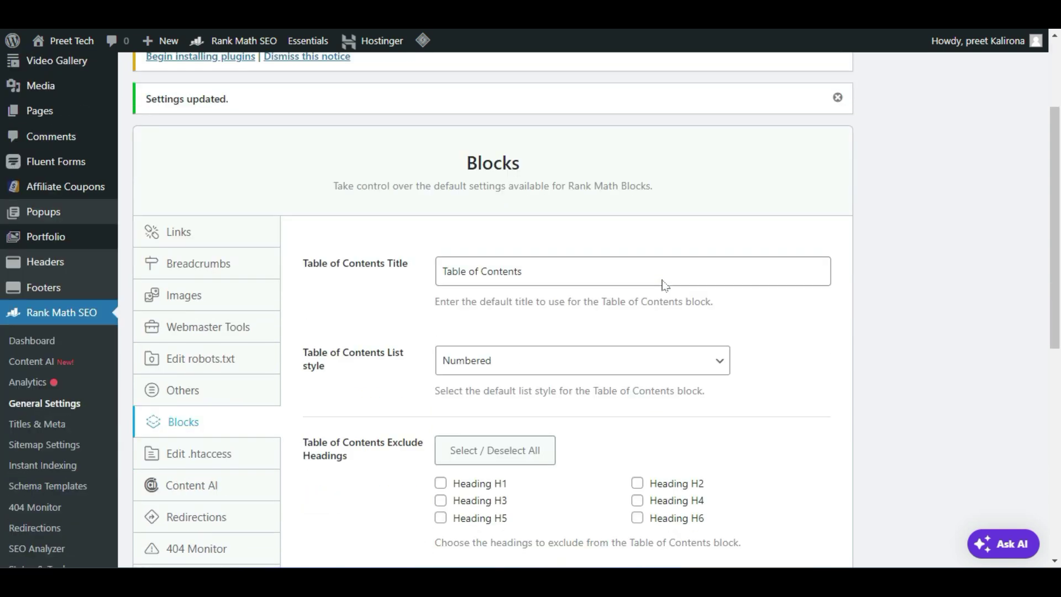
From All Posts, open 'what is quora? how to use quora' in the editor
mouse_move(22, 87)
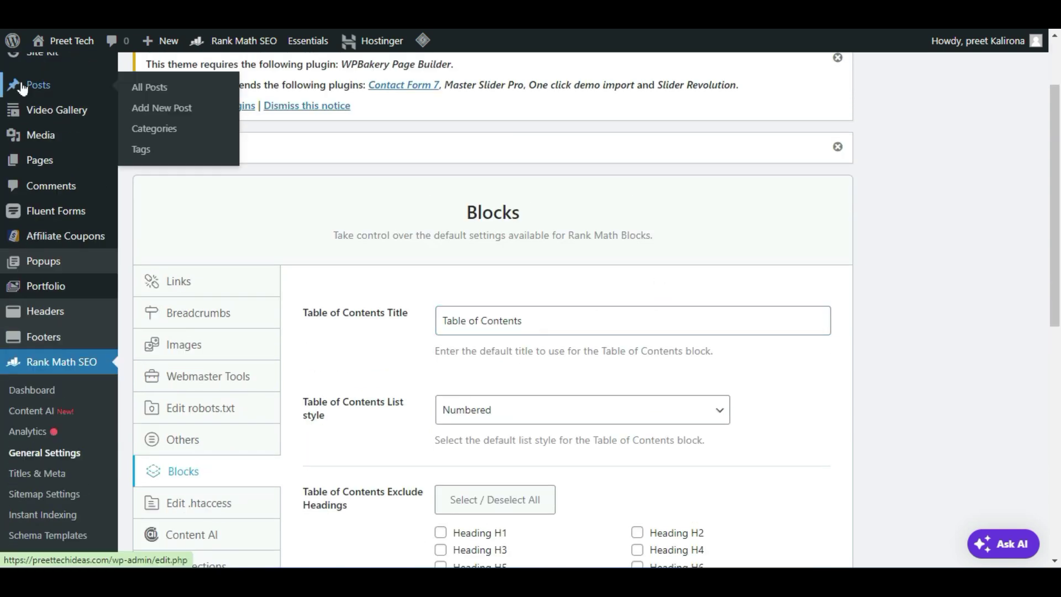
click(155, 90)
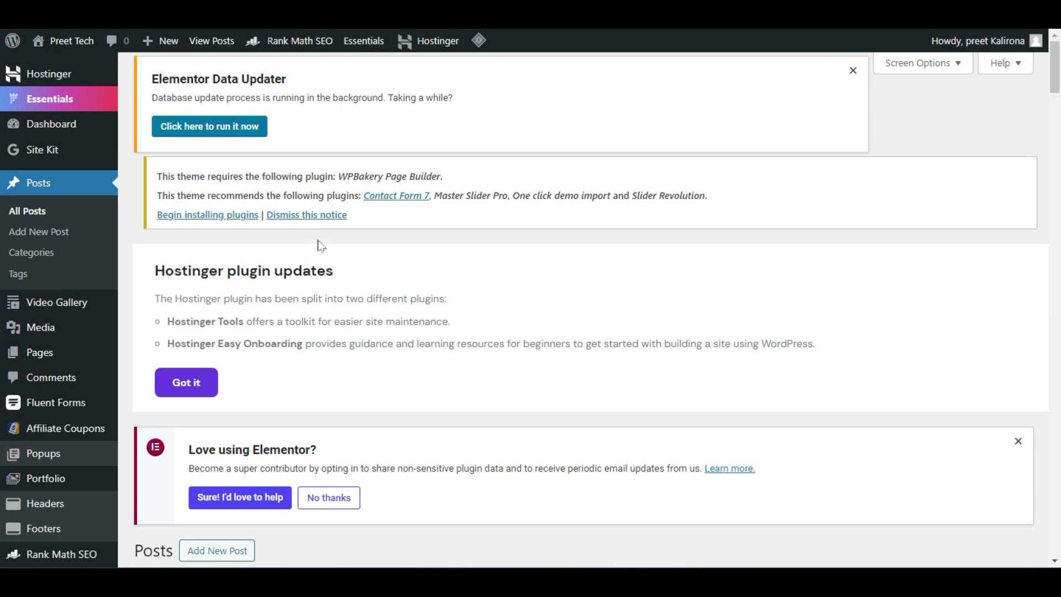
scroll(435, 274, down, 5)
scroll(436, 277, down, 3)
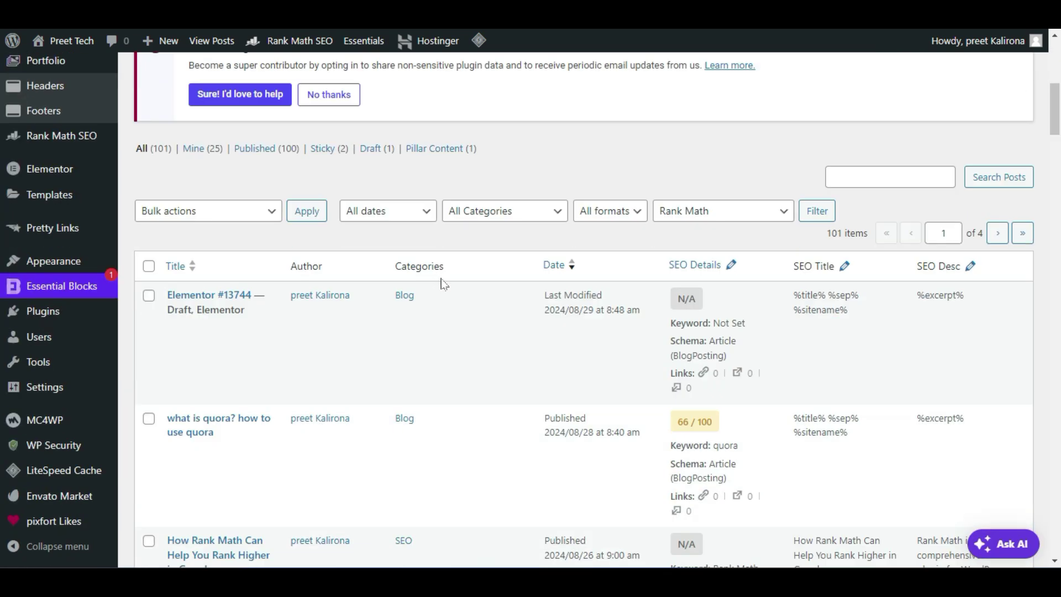
scroll(441, 282, down, 1)
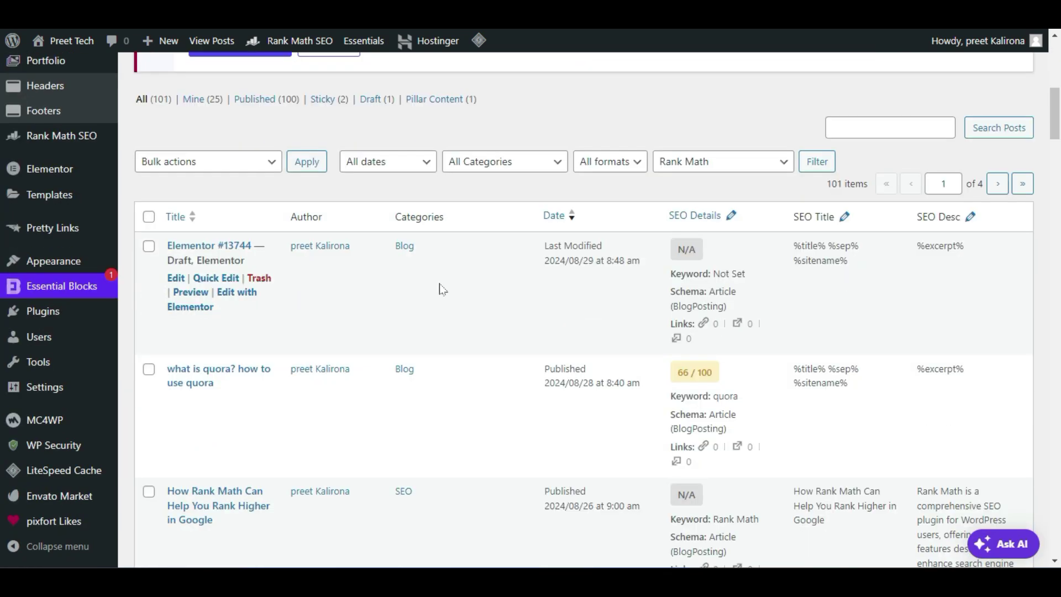
scroll(444, 293, down, 2)
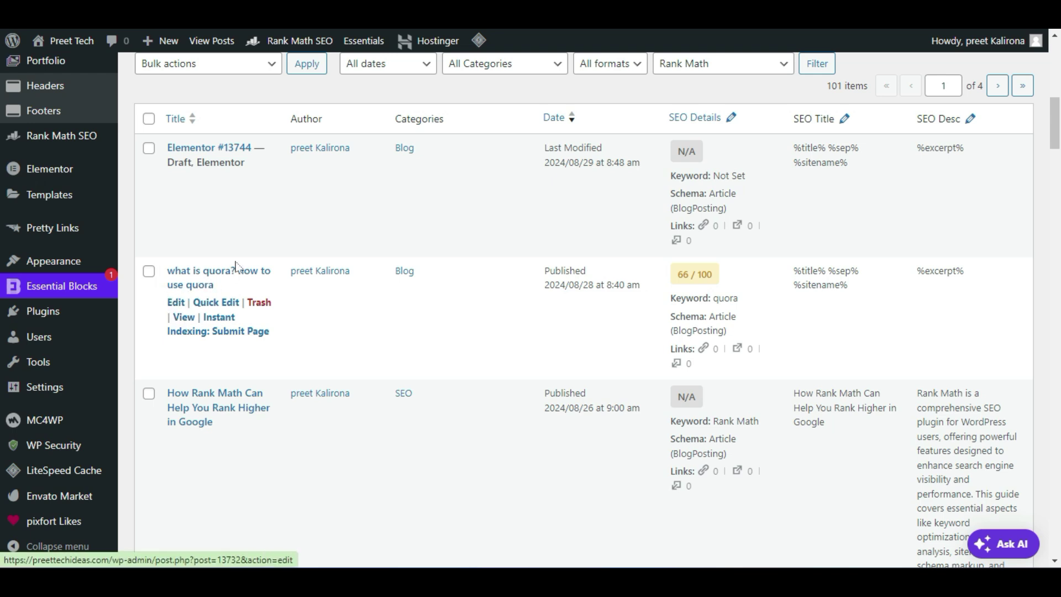
click(176, 303)
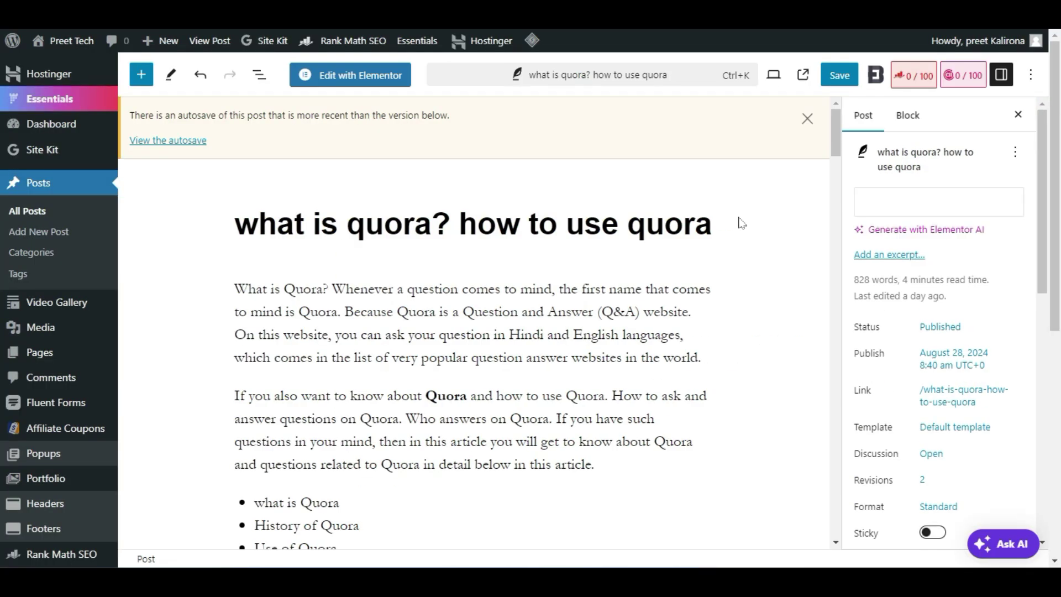
Inspect the What is Quora?, History of Quora and Use of Quora headings
scroll(742, 222, down, 8)
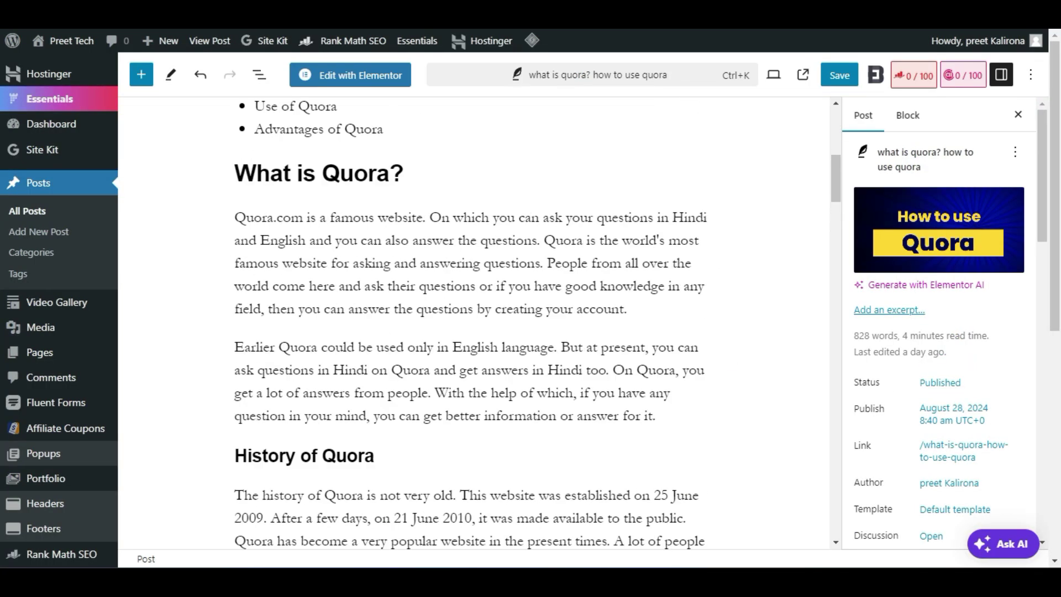
scroll(537, 325, up, 1)
click(357, 224)
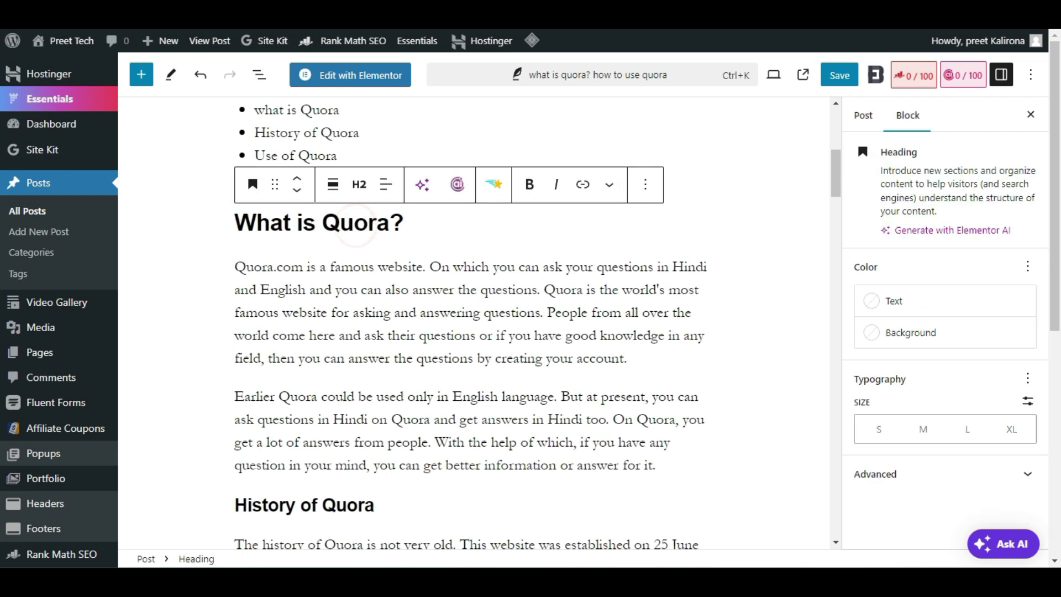
scroll(475, 326, down, 3)
triple_click(343, 308)
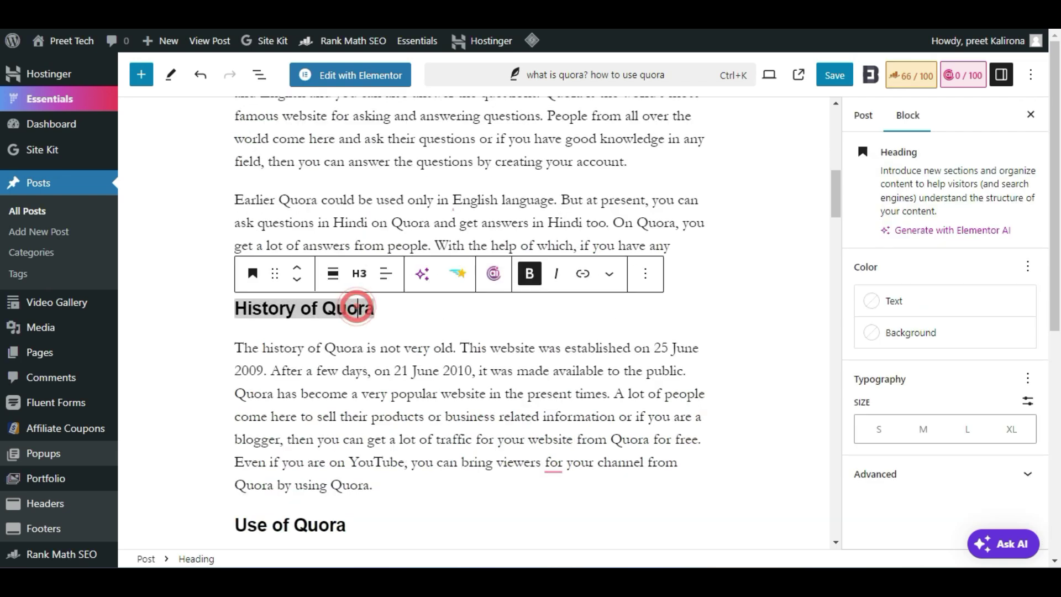
scroll(356, 310, down, 4)
triple_click(284, 231)
scroll(284, 232, up, 8)
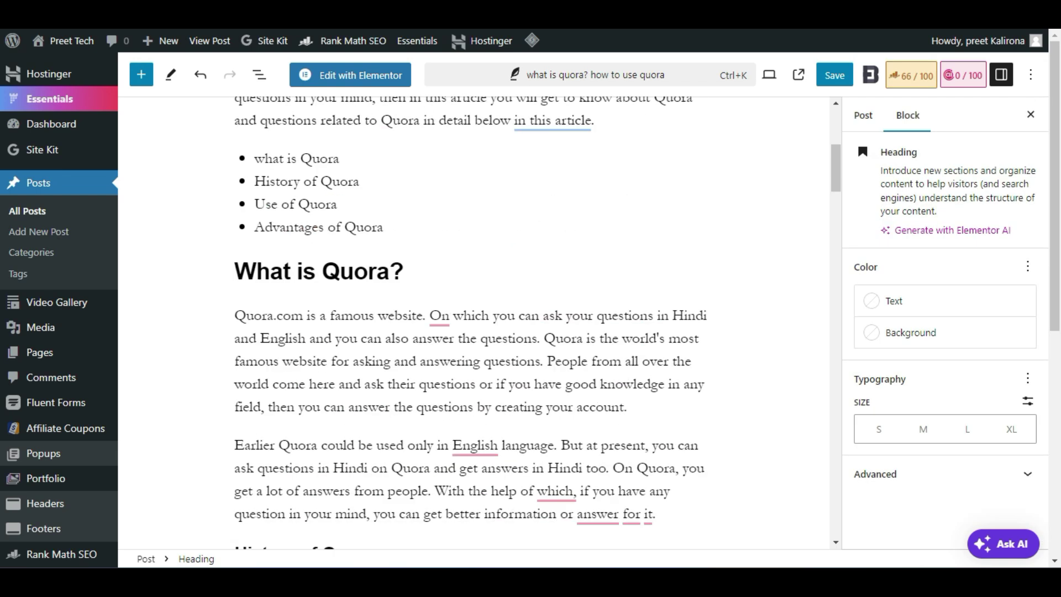
Return near the top of the post, selecting the paragraph beginning Quora.com
click(575, 354)
scroll(575, 357, up, 6)
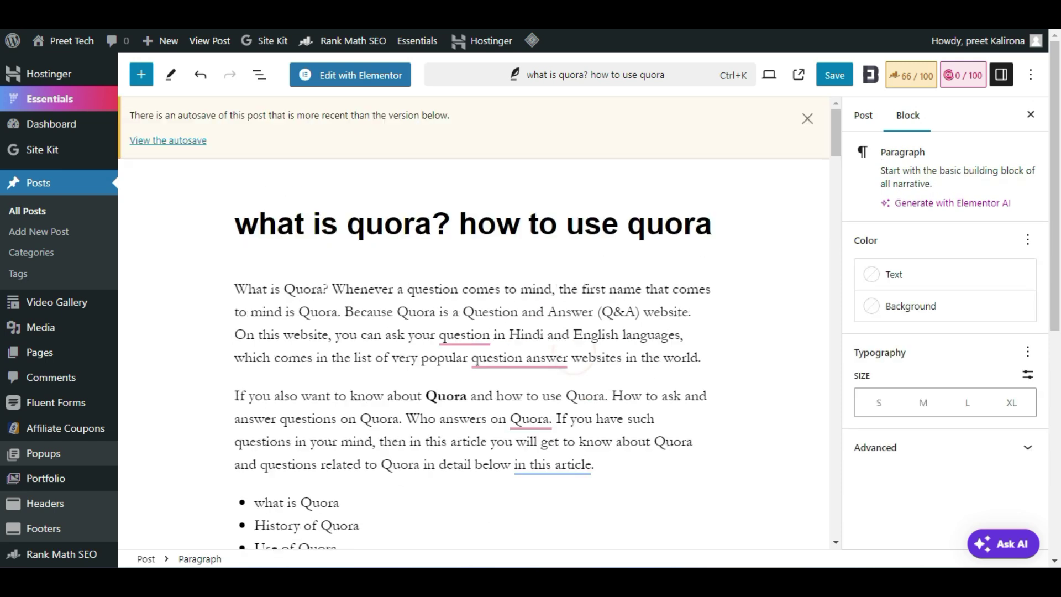
scroll(402, 272, down, 4)
scroll(402, 271, up, 3)
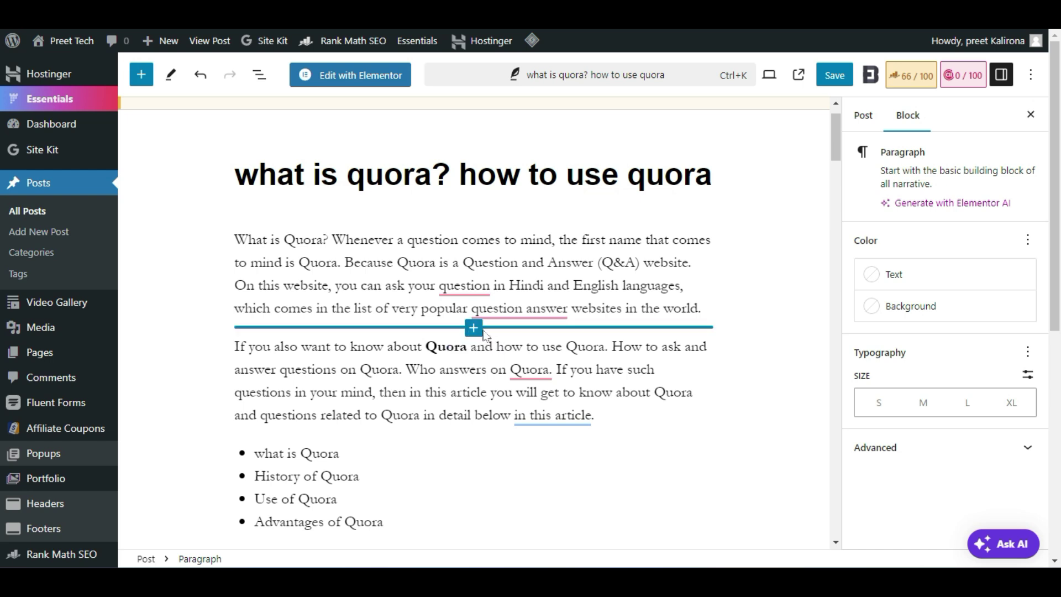
mouse_move(471, 434)
scroll(471, 335, down, 2)
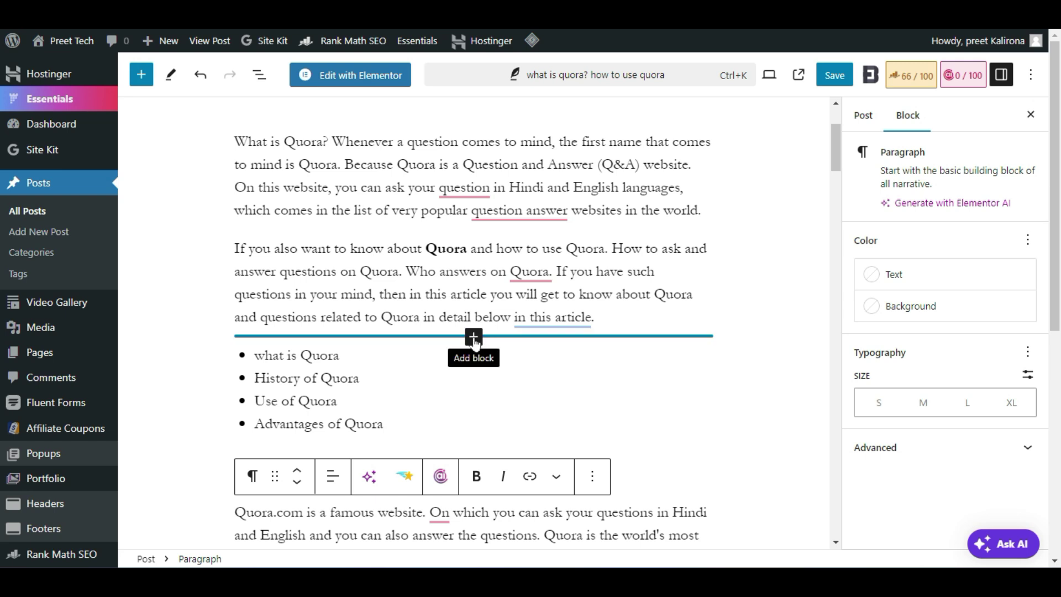
Add a block below the intro paragraphs and browse the full block library
click(474, 338)
scroll(469, 389, down, 1)
scroll(470, 388, up, 1)
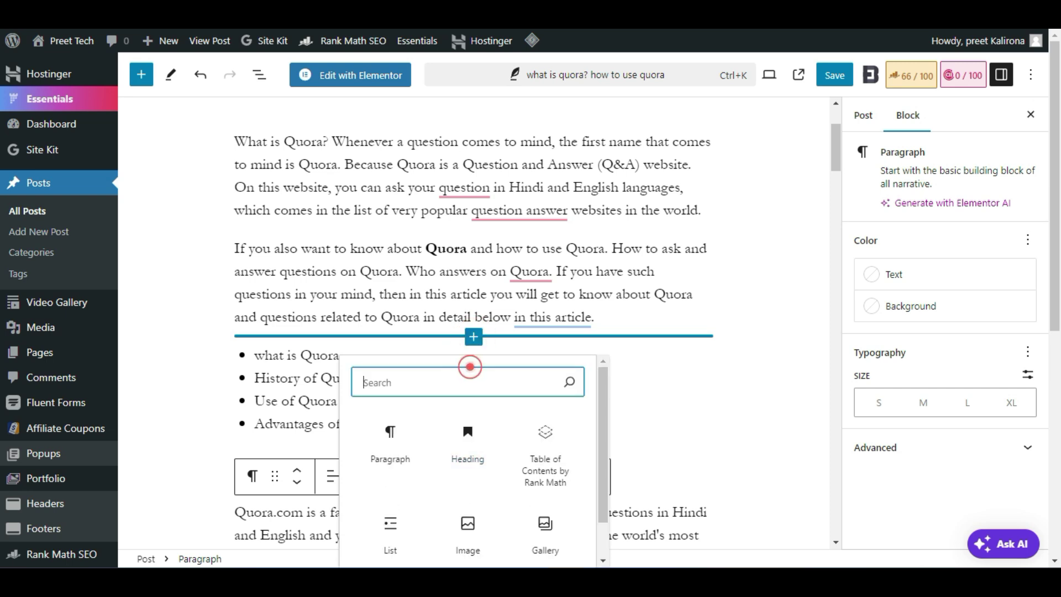
scroll(504, 345, down, 1)
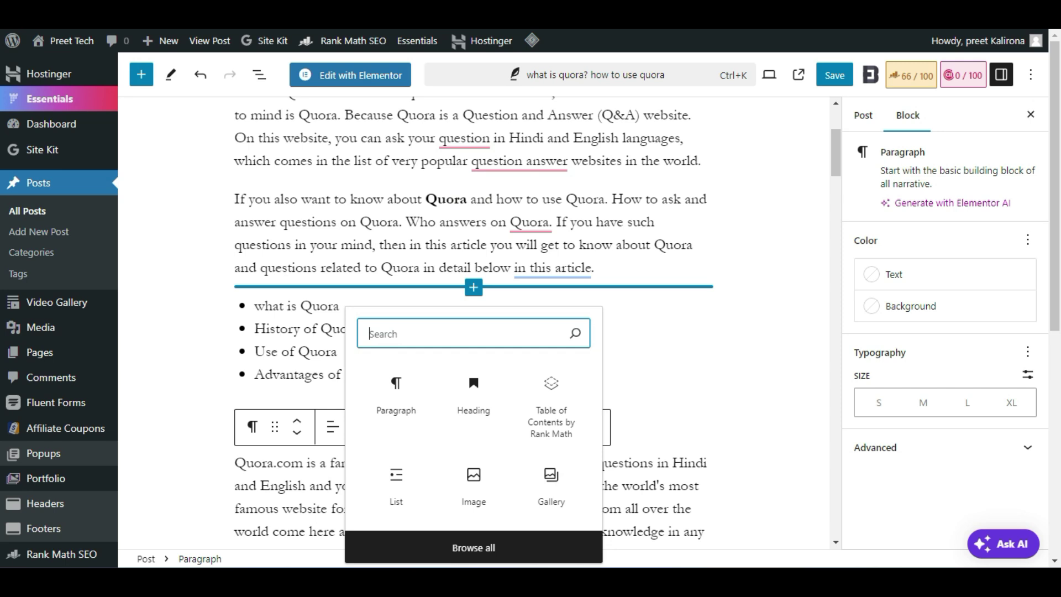
click(491, 549)
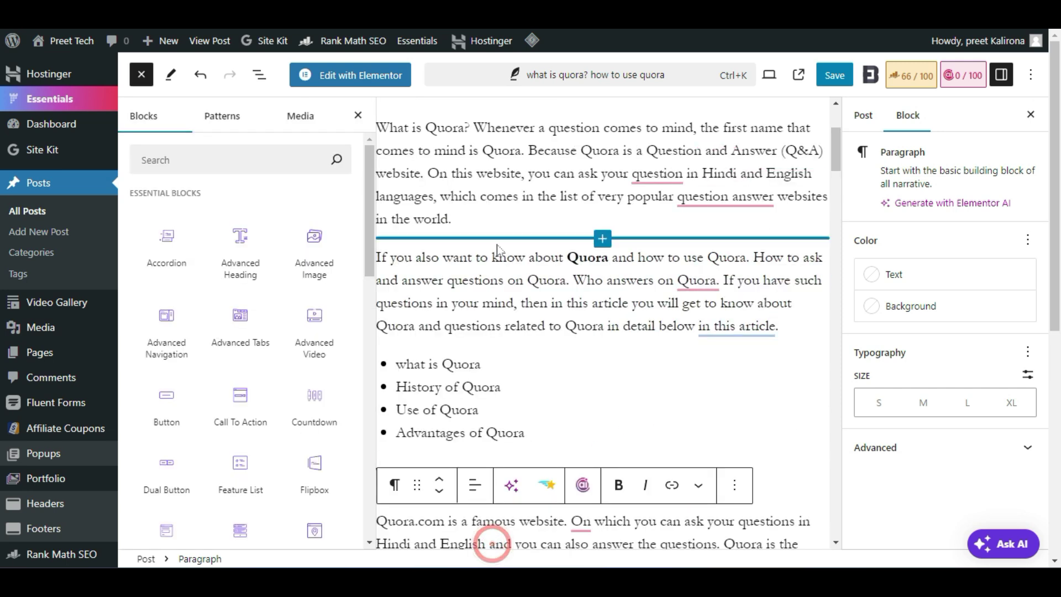
Scroll to the Rank Math section and insert the Table of Contents by Rank Math block
scroll(290, 332, down, 4)
scroll(290, 338, down, 15)
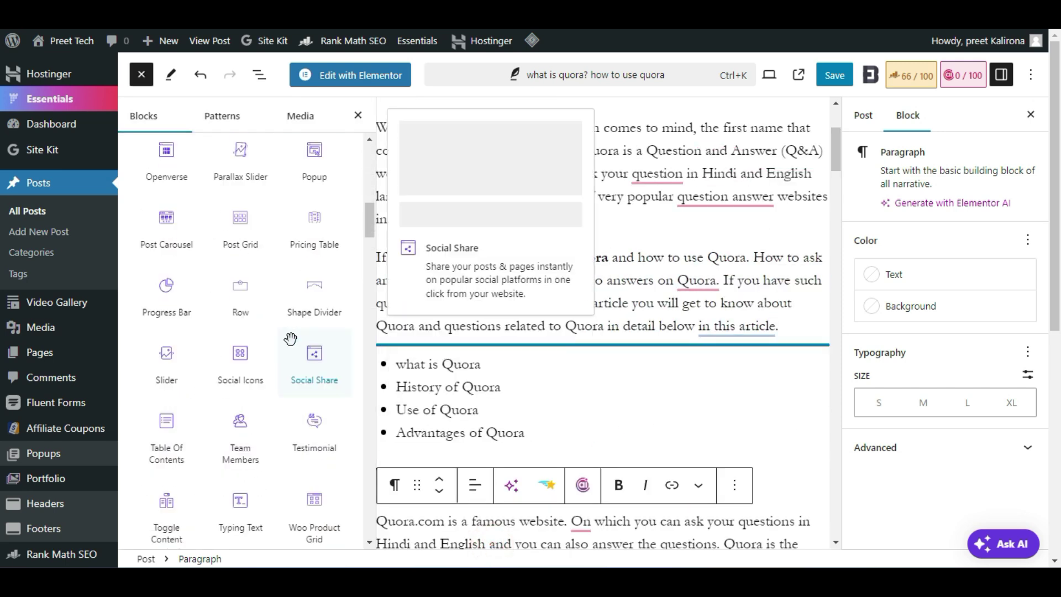
scroll(278, 369, down, 10)
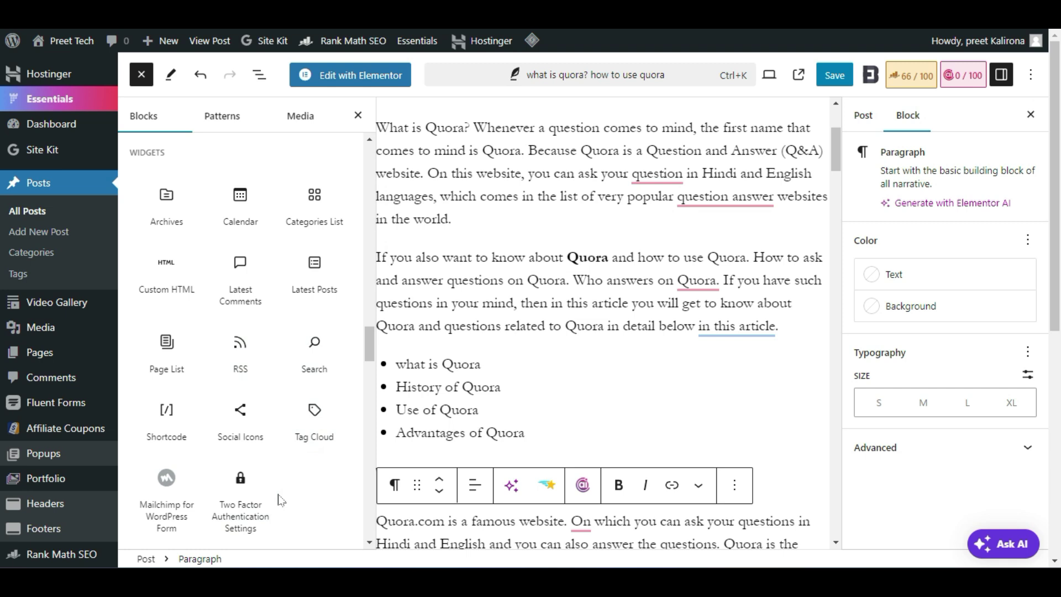
scroll(281, 501, down, 5)
scroll(281, 501, down, 10)
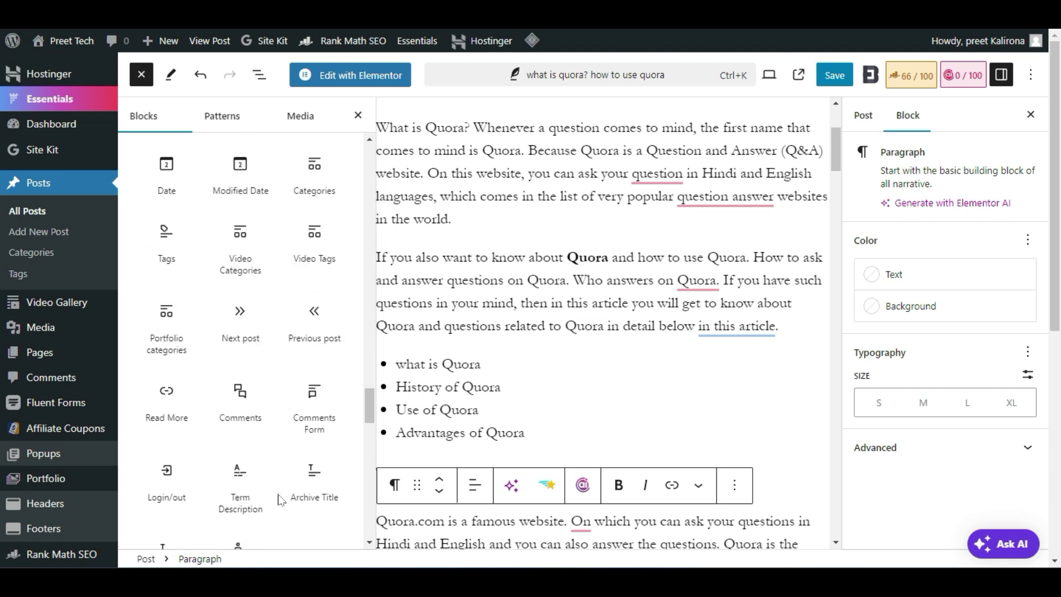
scroll(281, 500, down, 8)
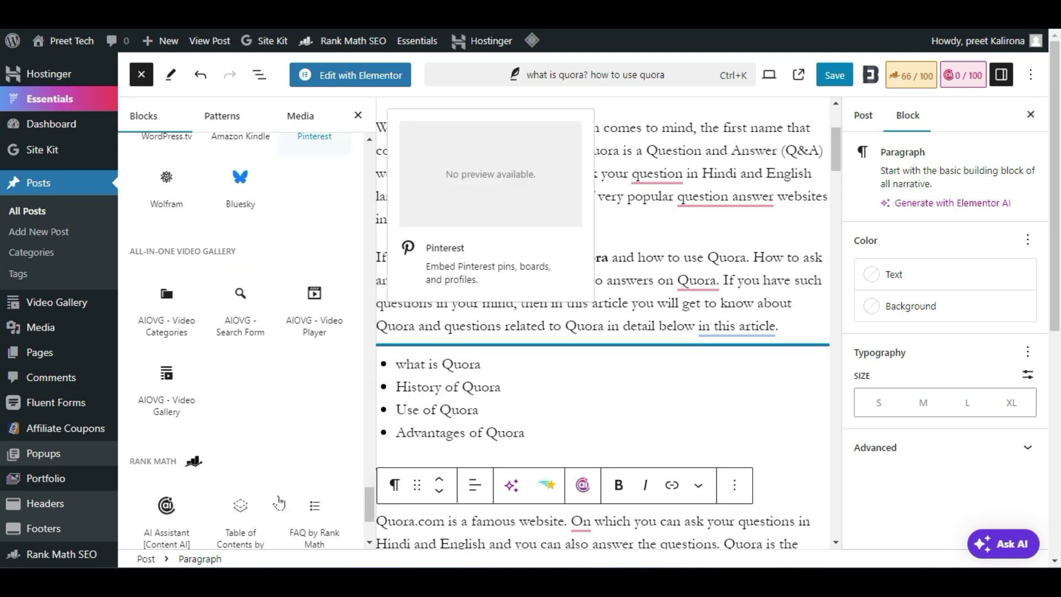
scroll(281, 501, down, 3)
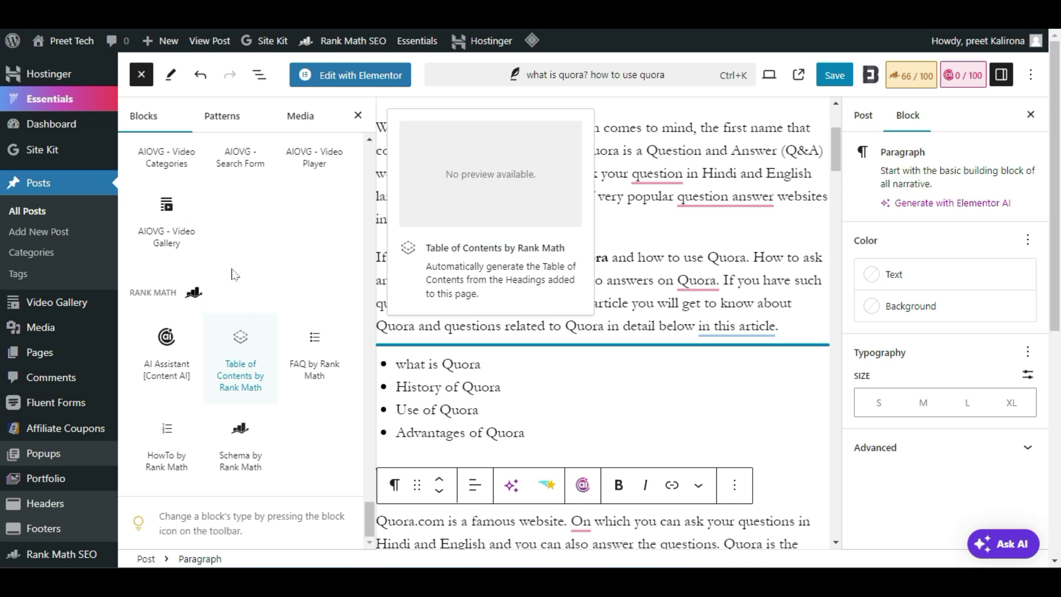
click(241, 380)
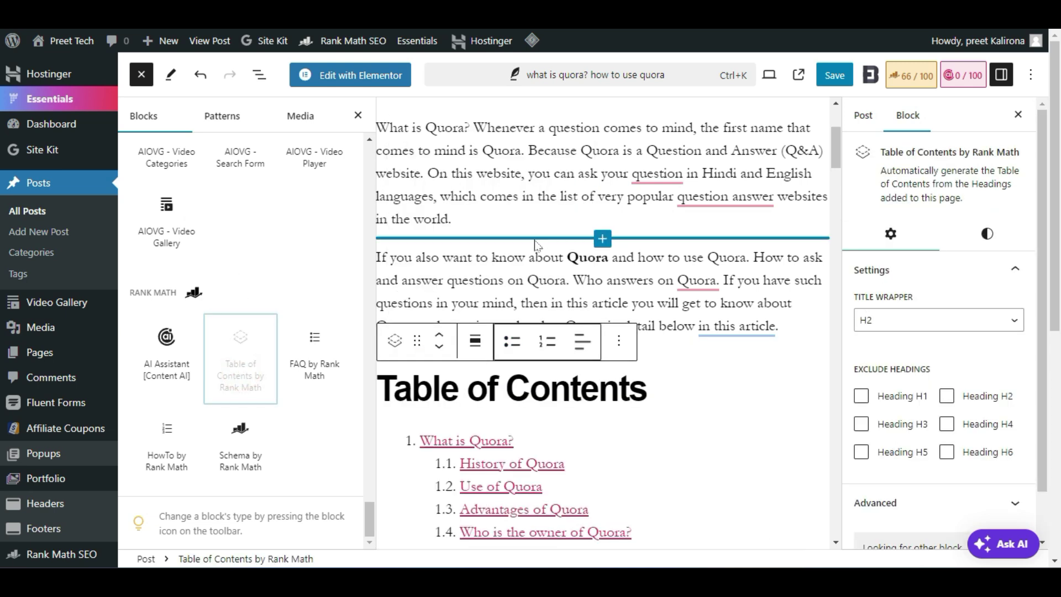
Close the block library and set the Table of Contents to a plain list without bullets or numbers
click(700, 376)
scroll(700, 376, down, 3)
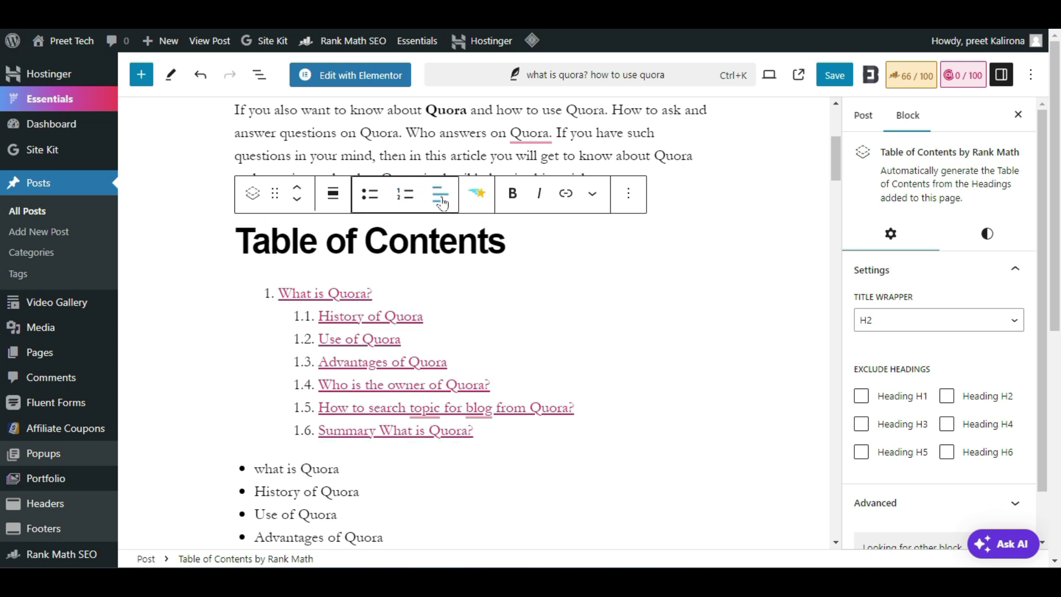
click(441, 196)
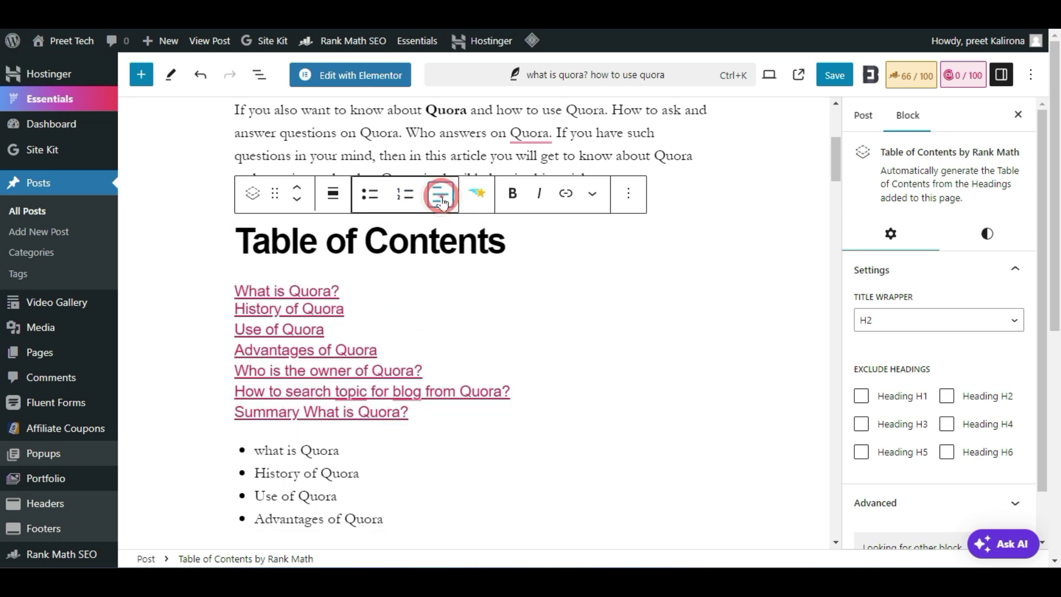
click(373, 197)
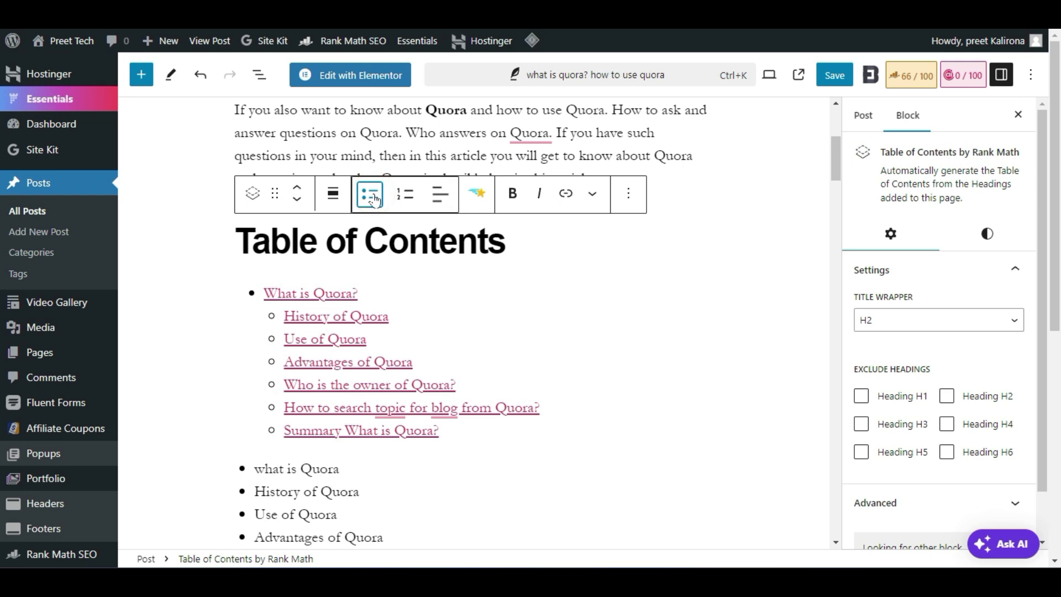
click(407, 198)
click(369, 198)
click(439, 199)
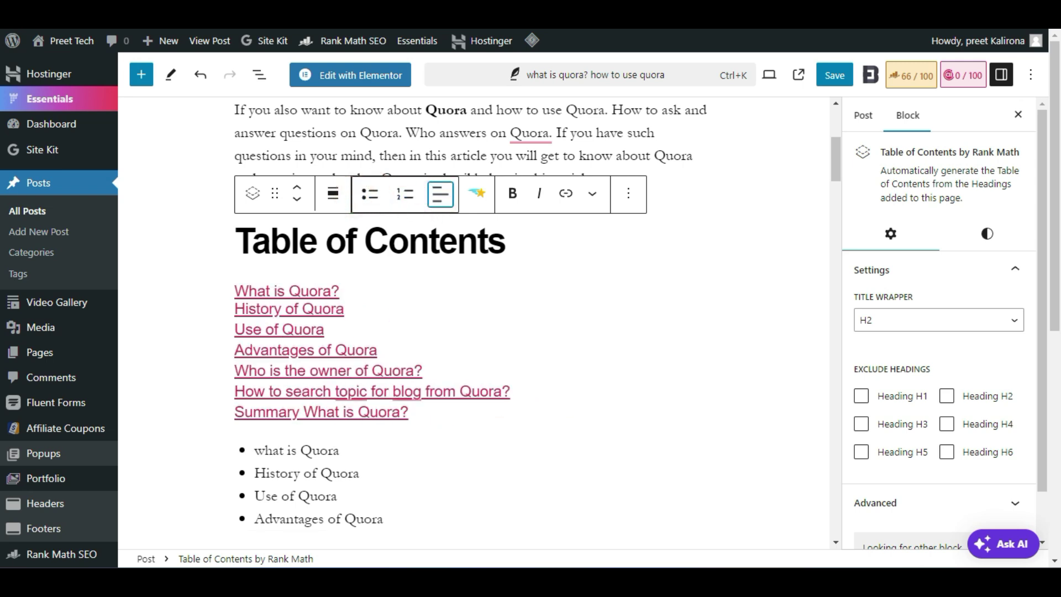
click(337, 203)
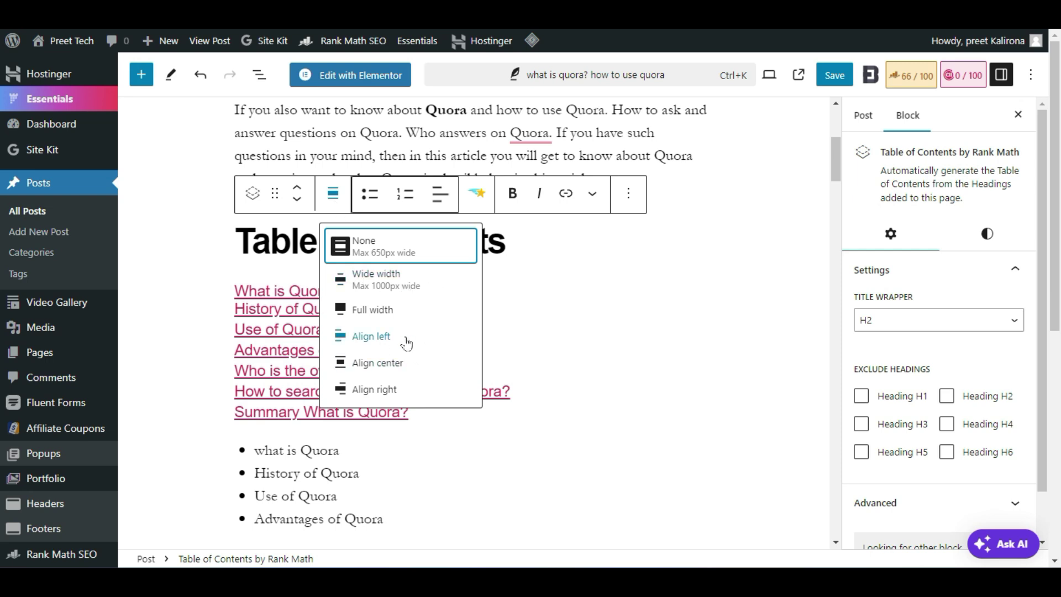
click(378, 336)
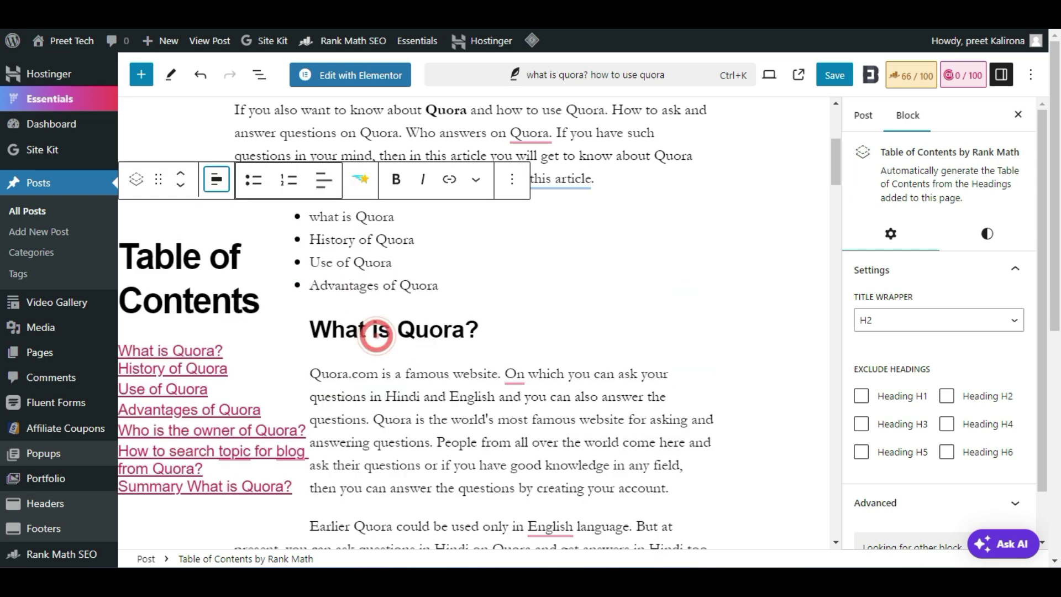
click(216, 179)
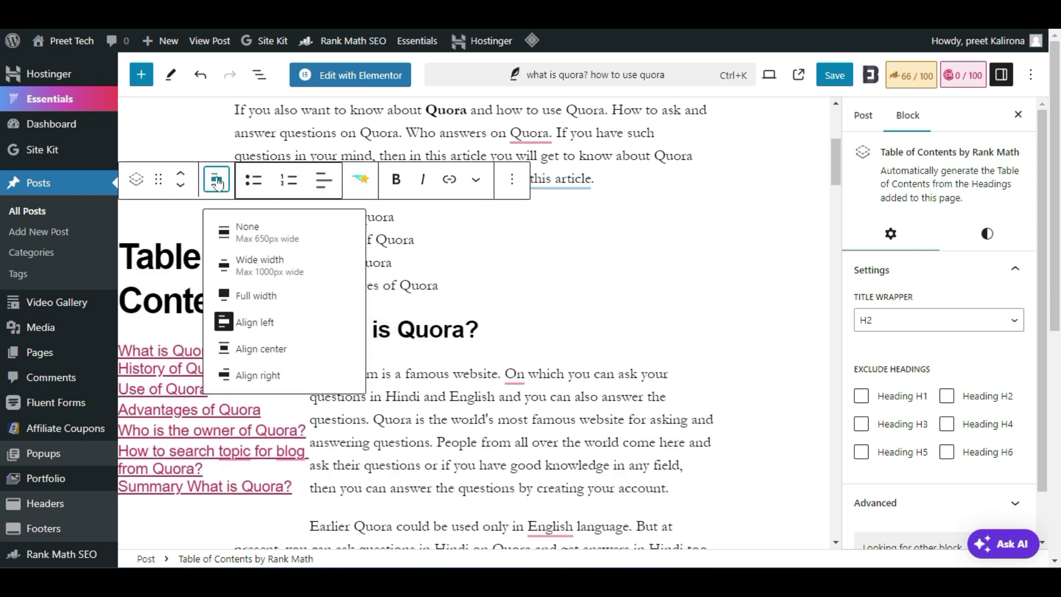
click(283, 235)
click(335, 197)
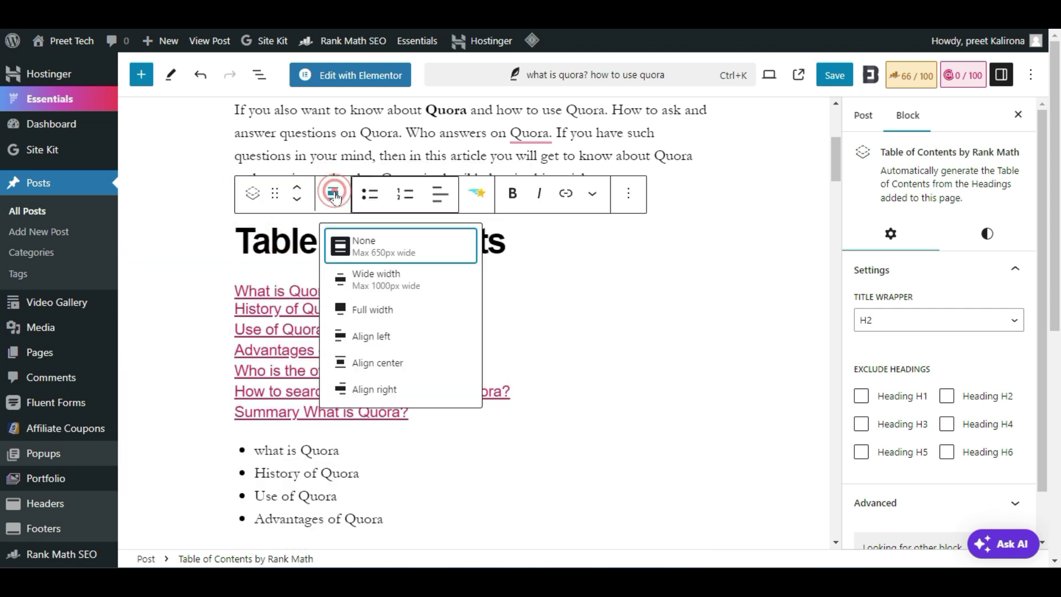
click(403, 242)
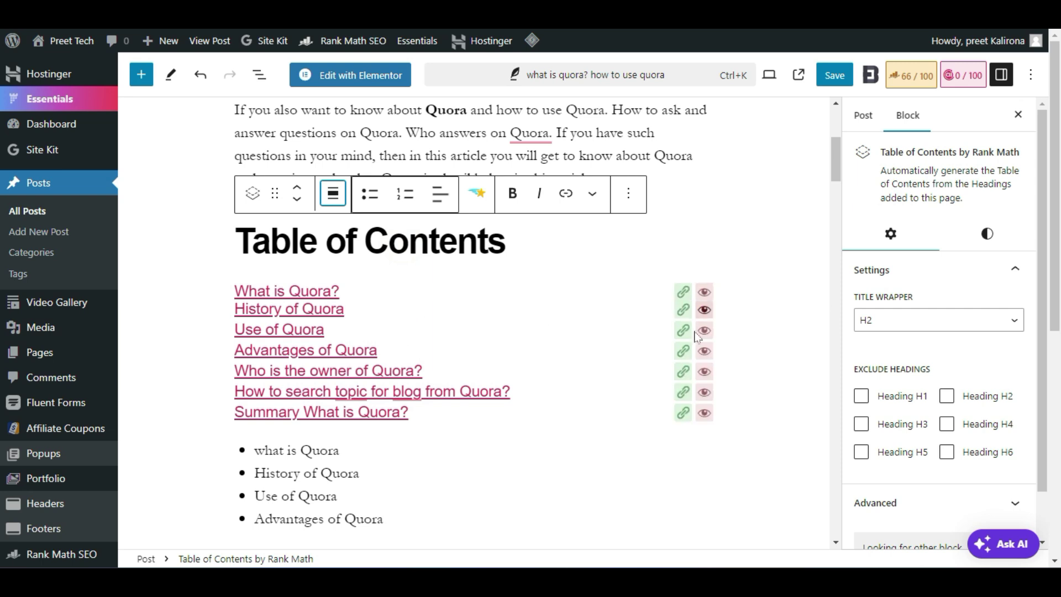
mouse_move(708, 293)
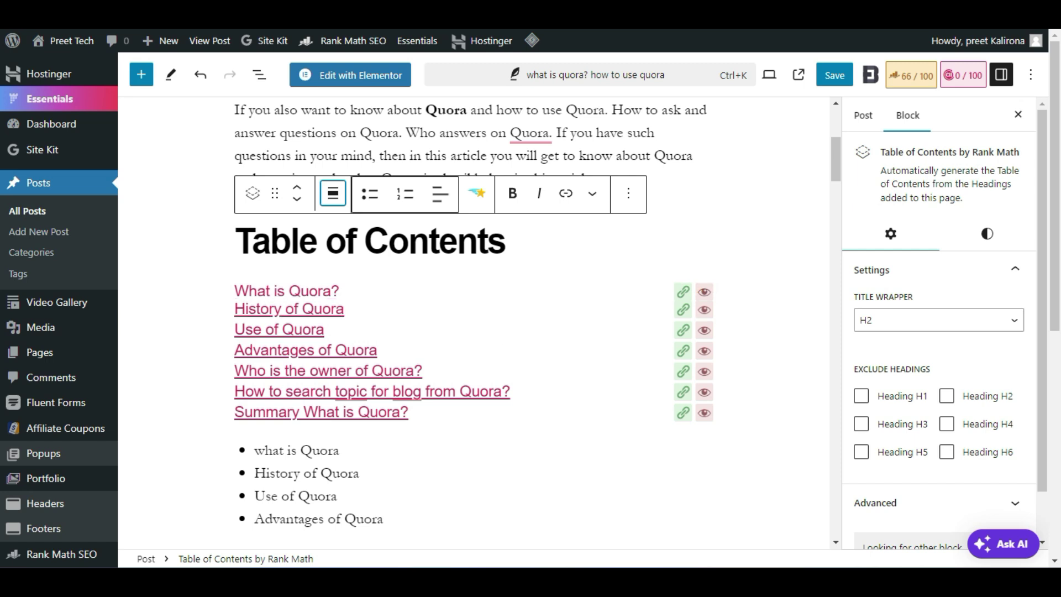
click(705, 297)
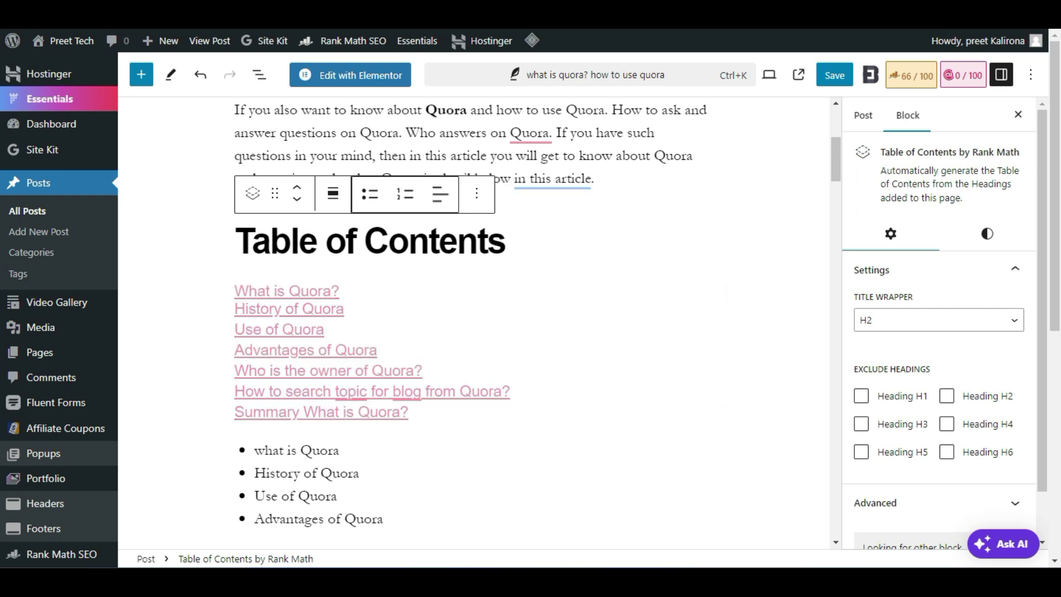
mouse_move(702, 296)
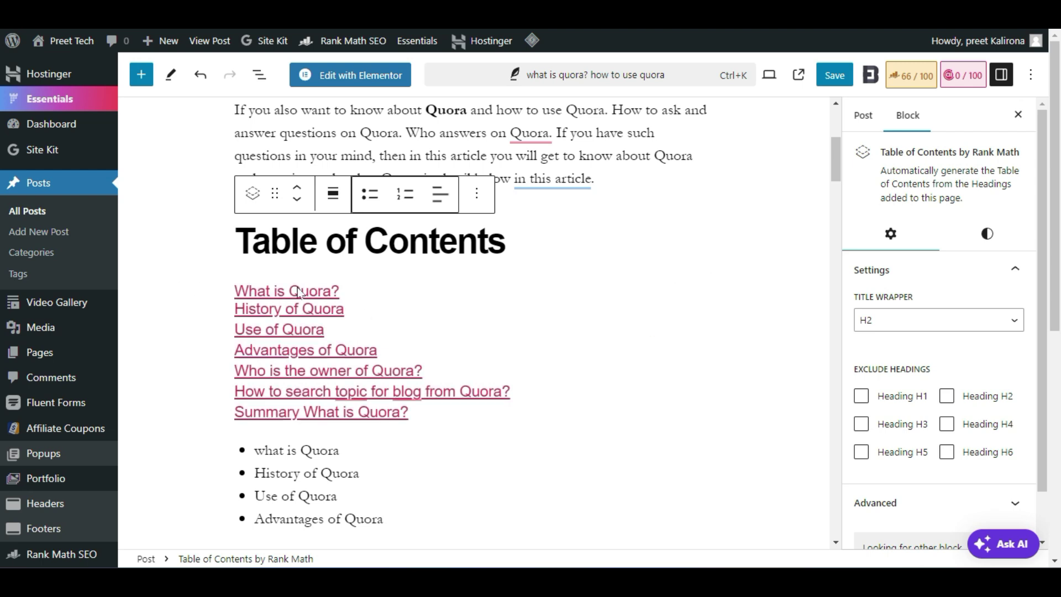
triple_click(321, 295)
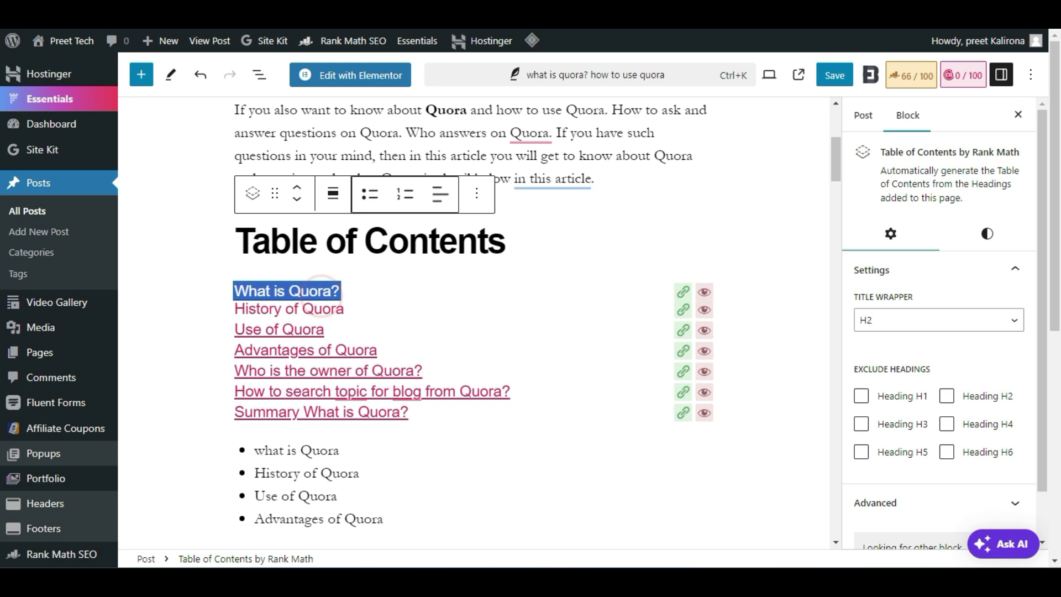
click(321, 294)
triple_click(321, 293)
click(280, 293)
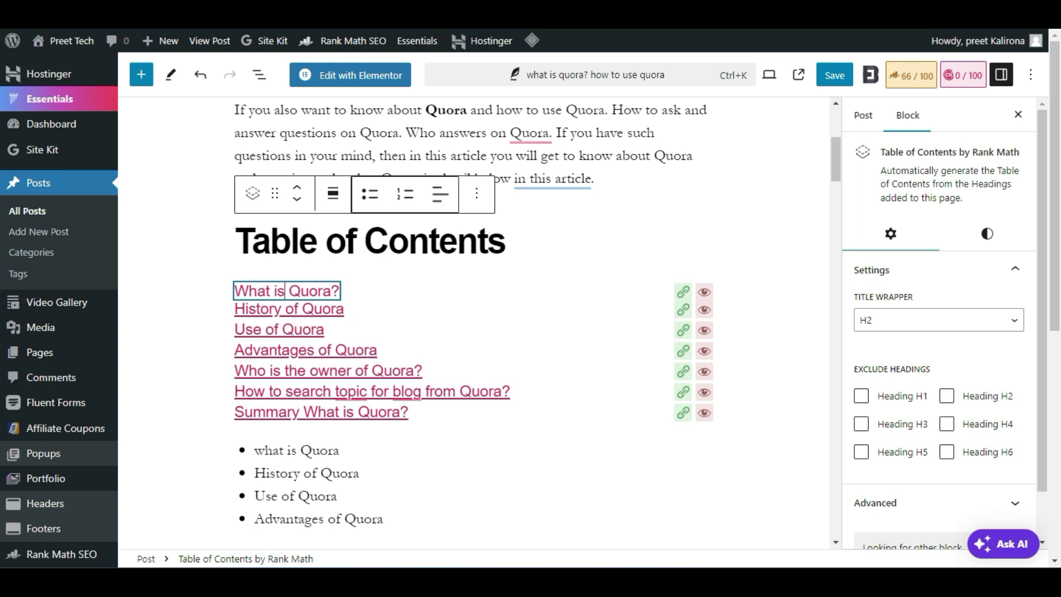
text(a)
text(bo)
key(BackSpace)
key(BackSpace)
key(BackSpace)
key(BackSpace)
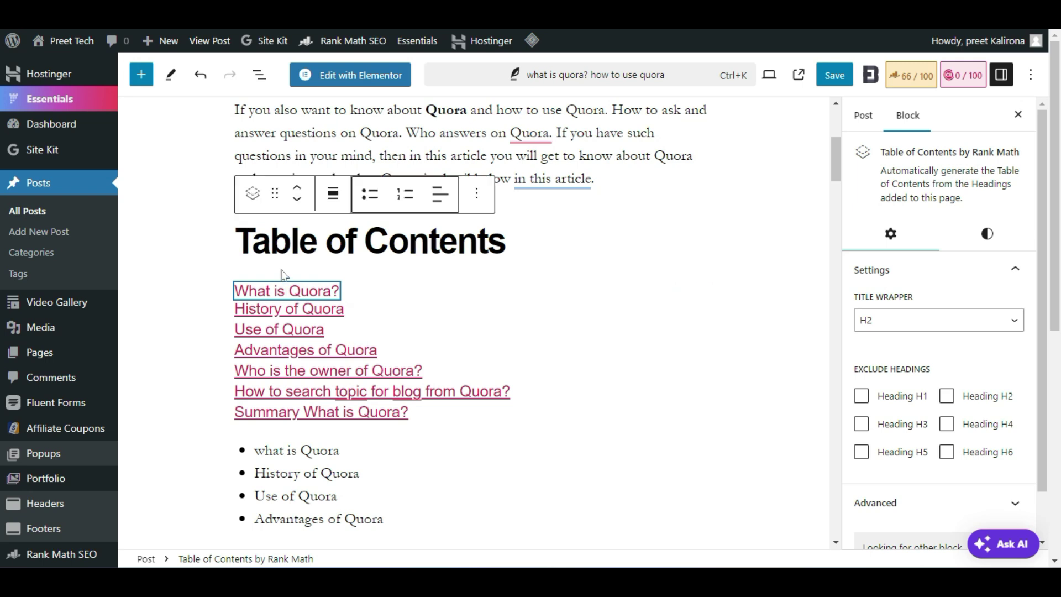
Change the Table of Contents Title Wrapper from H2 to H3
click(864, 117)
click(903, 119)
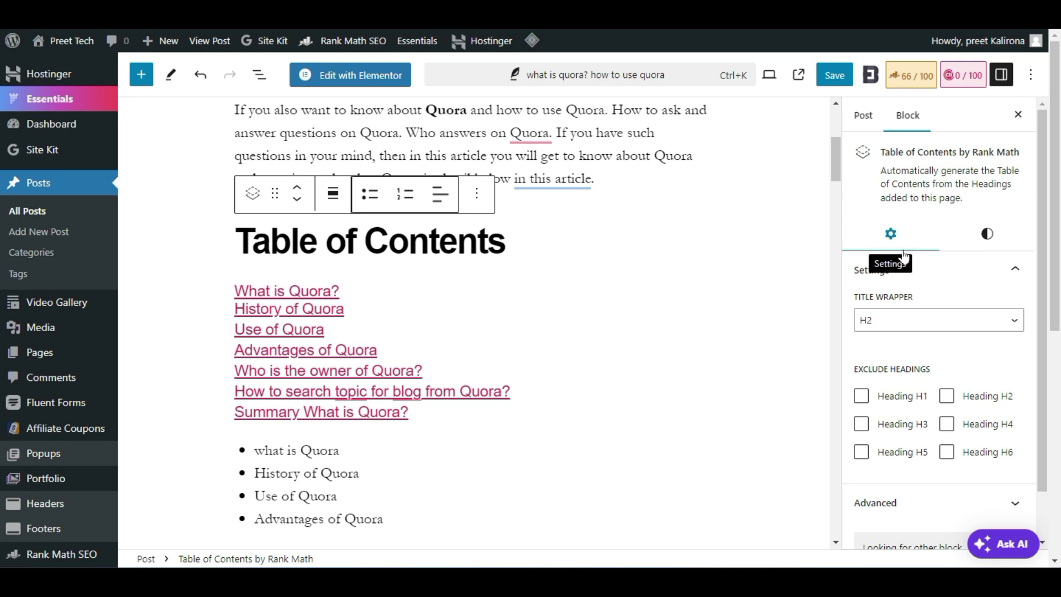
scroll(912, 251, down, 1)
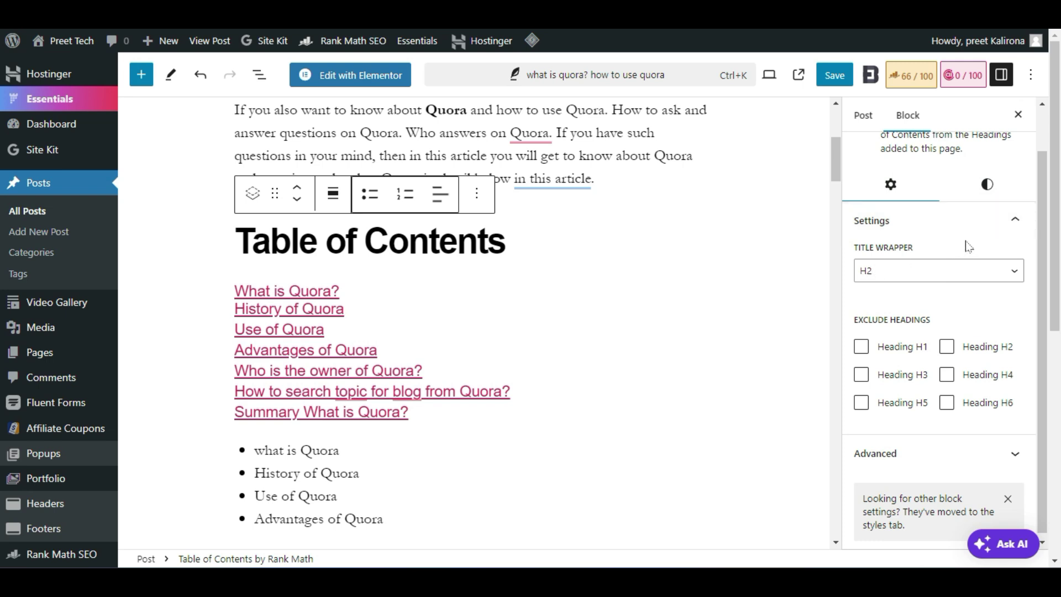
click(959, 274)
click(914, 311)
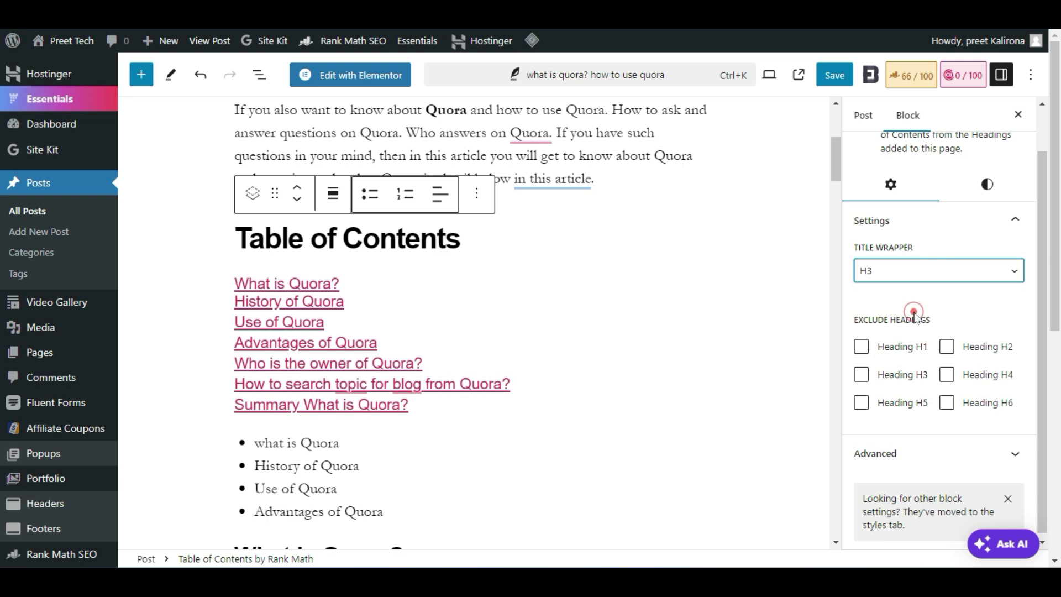
triple_click(403, 239)
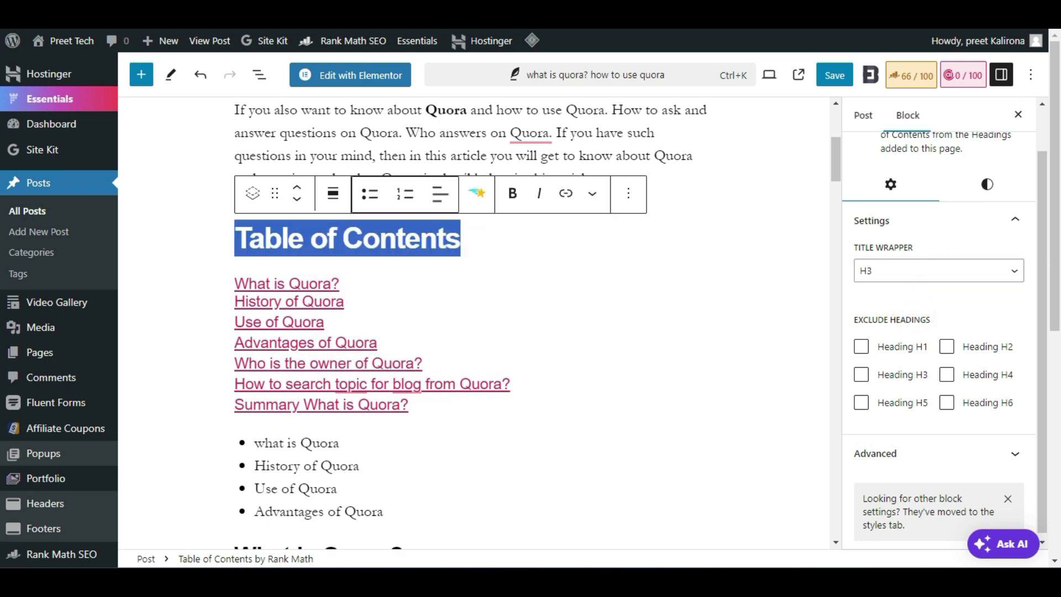
click(444, 237)
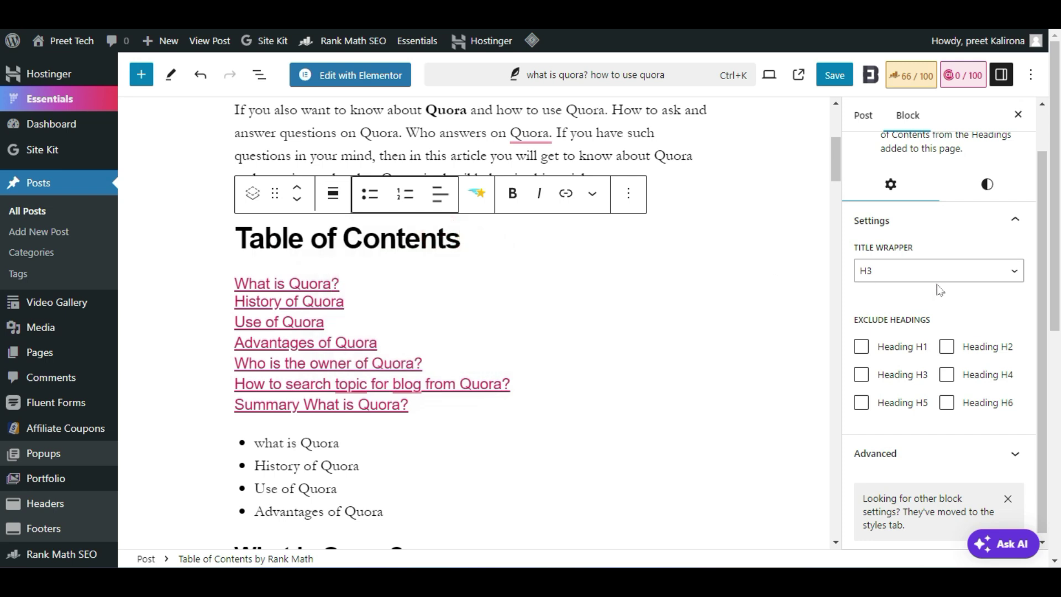
Test the H6 and H2 exclusion checkboxes, leaving no heading levels excluded
scroll(903, 279, down, 1)
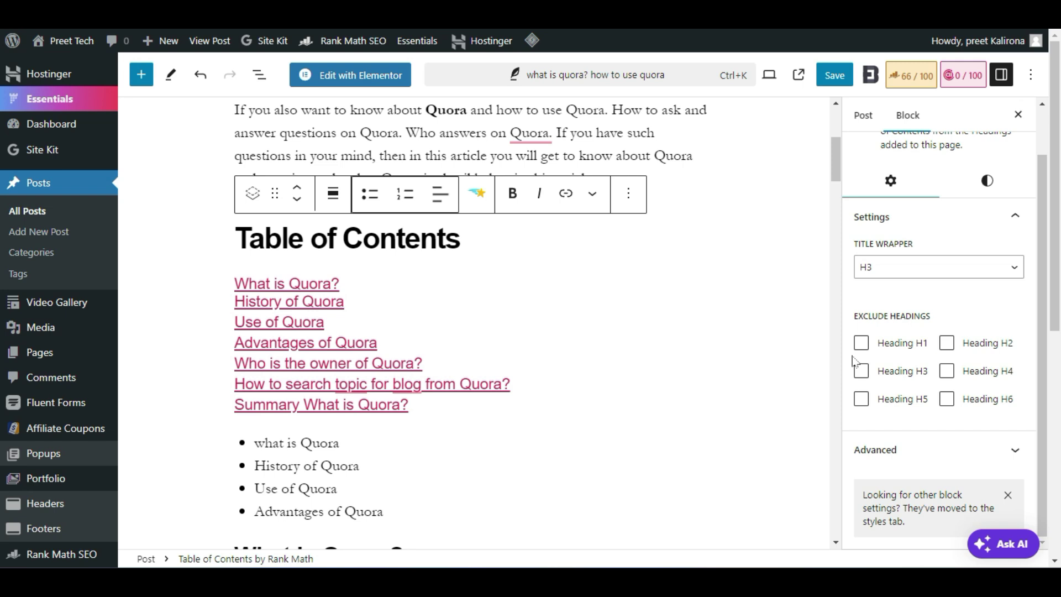
click(947, 401)
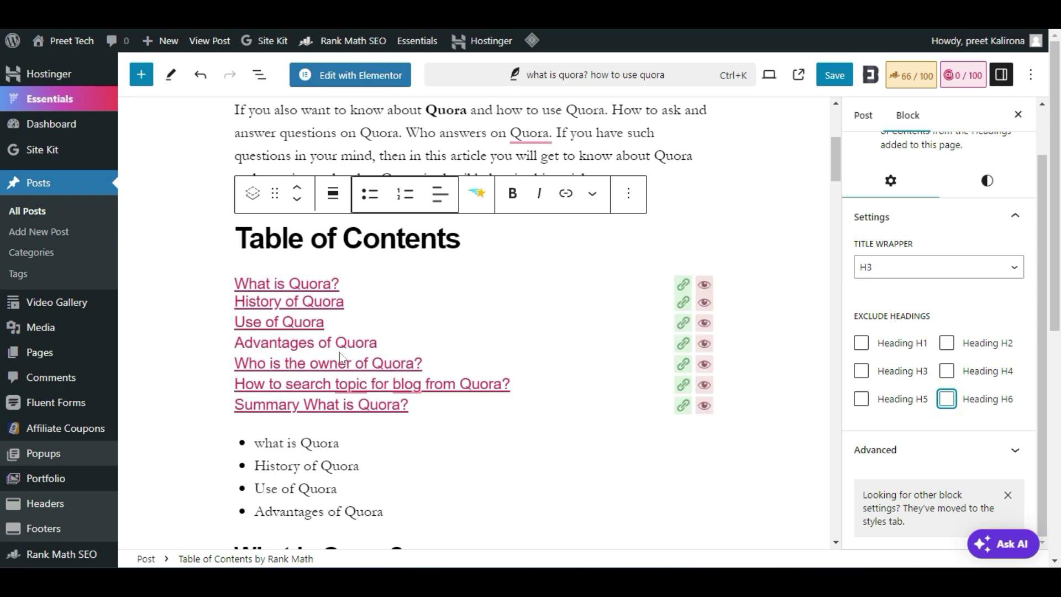
click(947, 344)
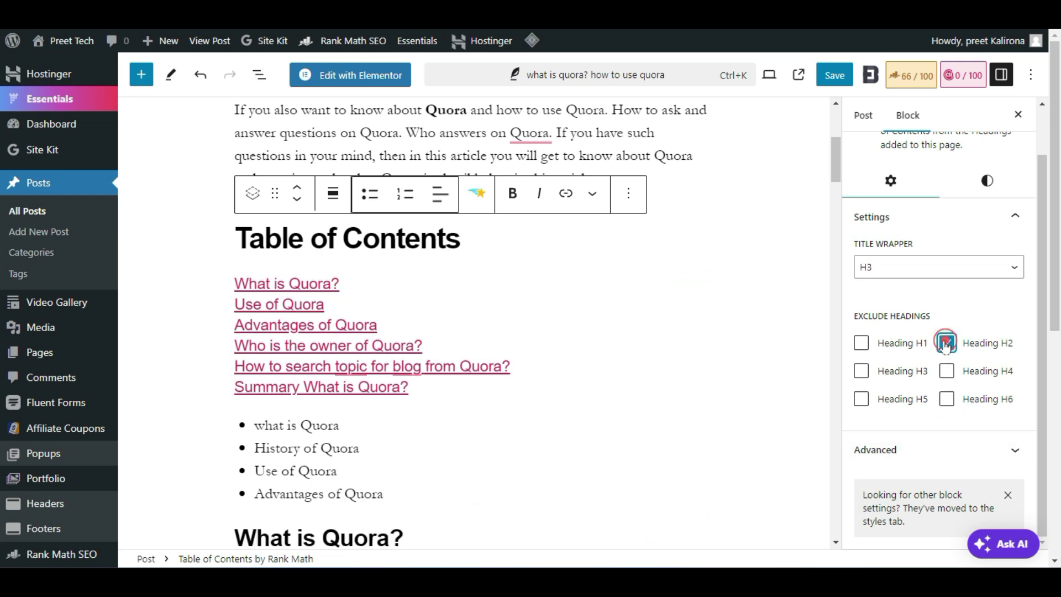
click(947, 344)
click(946, 343)
click(947, 345)
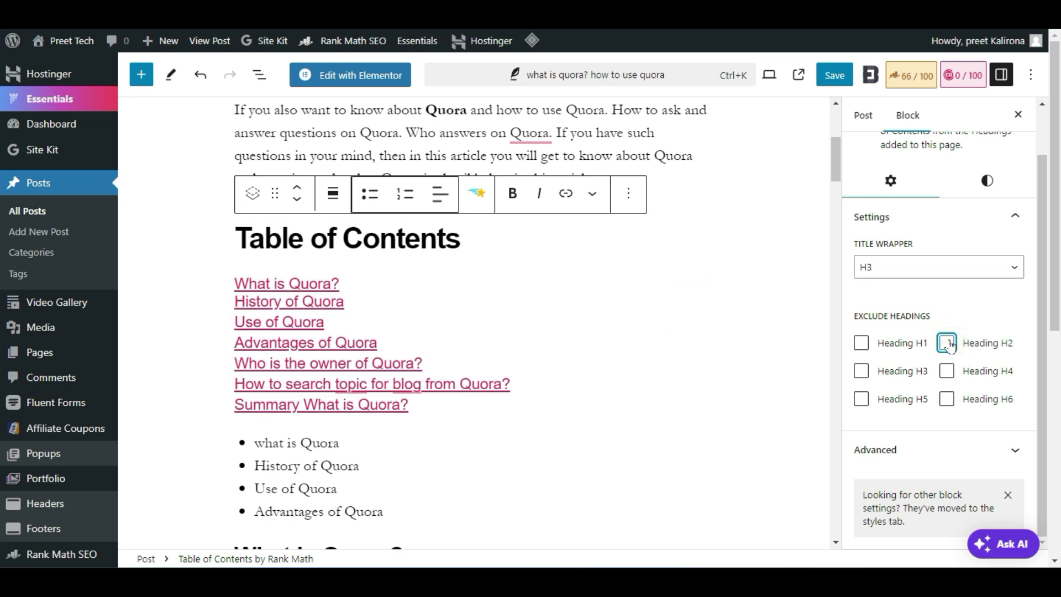
click(1015, 450)
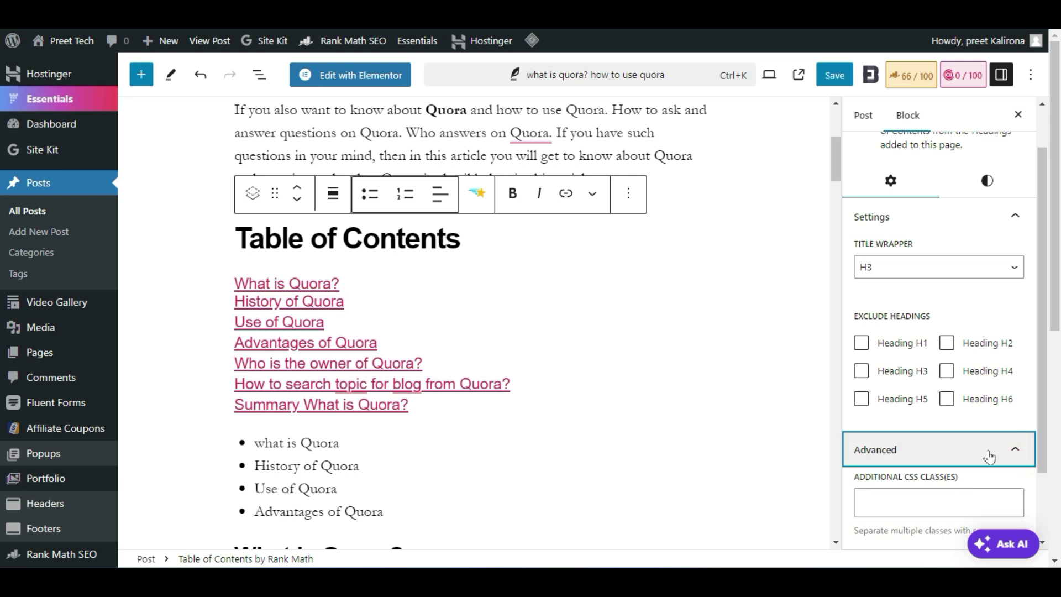
In the block's Styles, settle the Typography Size on M after trying S and L
click(992, 450)
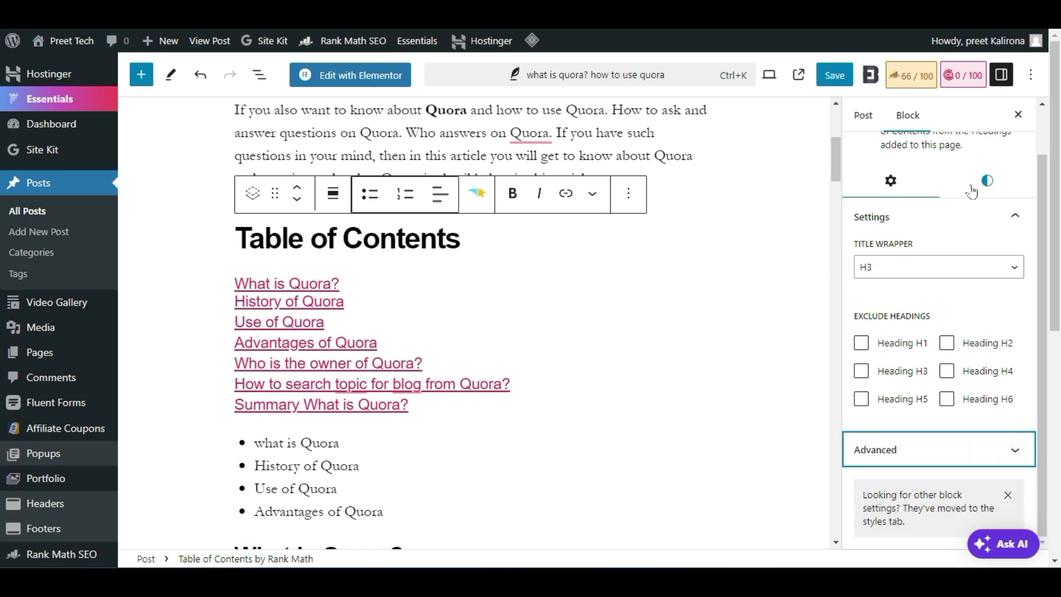
click(988, 184)
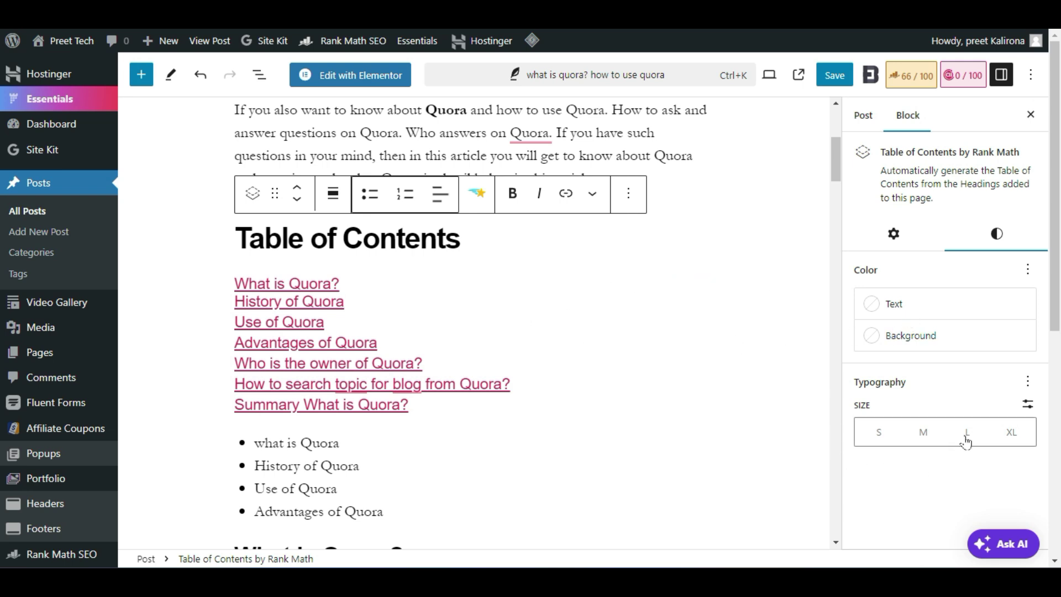
click(885, 436)
click(923, 432)
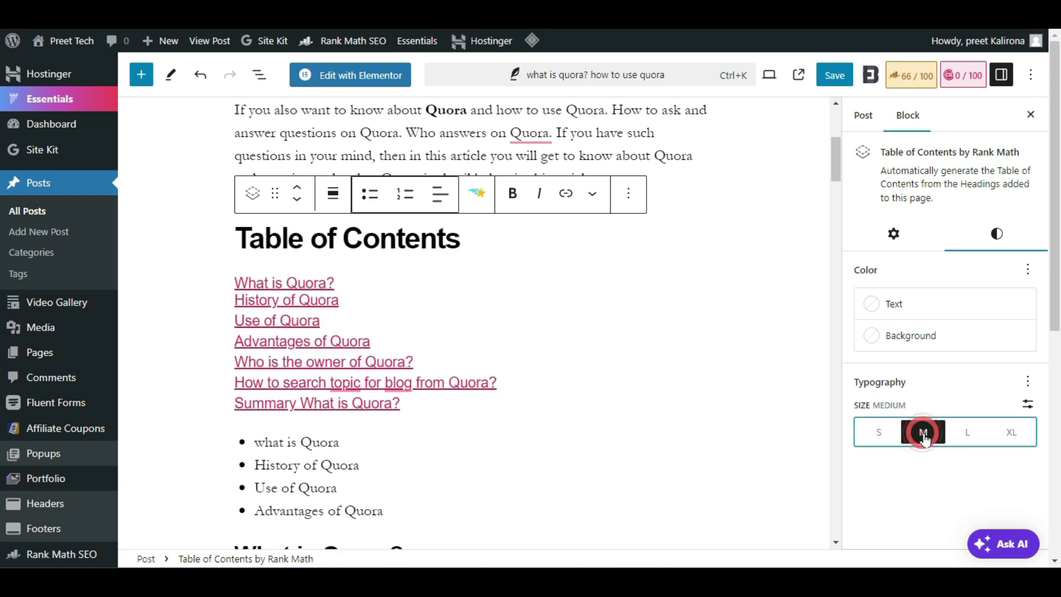
click(984, 436)
click(924, 439)
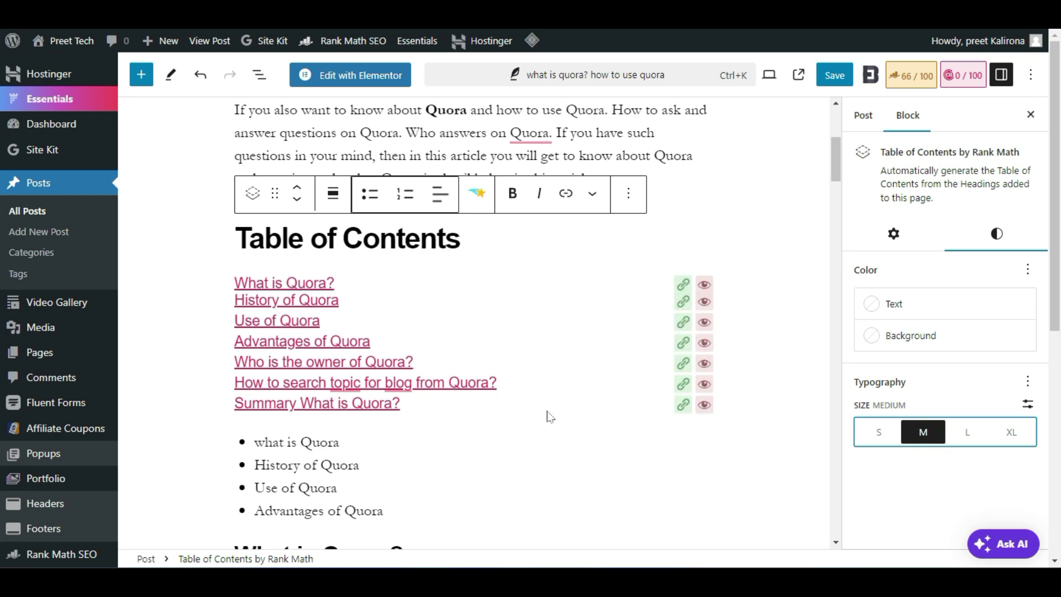
Set the Table of Contents background to the Black swatch
click(867, 335)
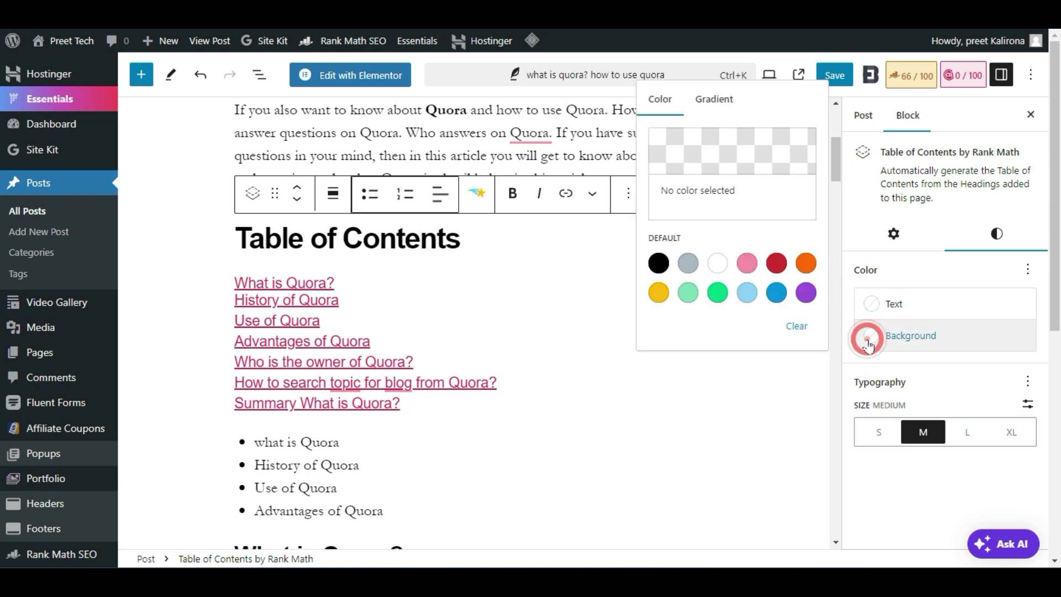
click(685, 265)
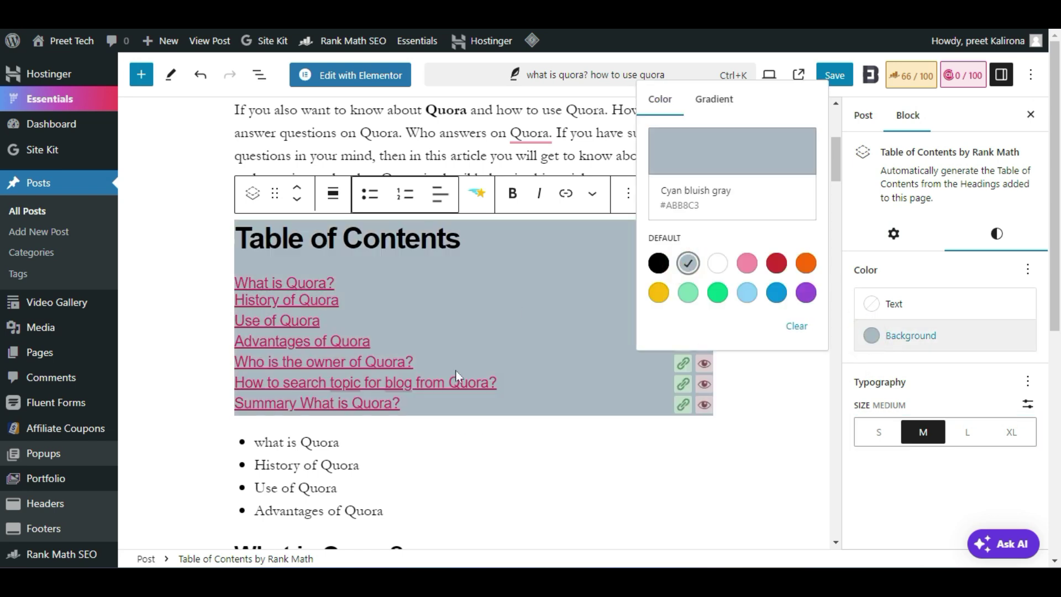
click(656, 265)
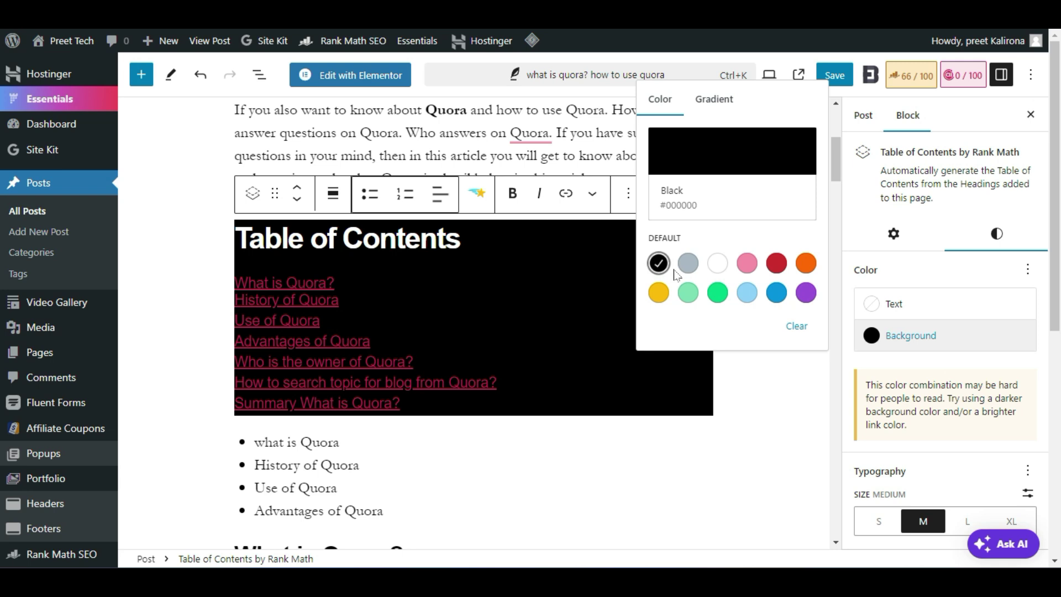
Set the Table of Contents text colour to Luminous vivid amber (#FCB900)
click(882, 304)
click(717, 442)
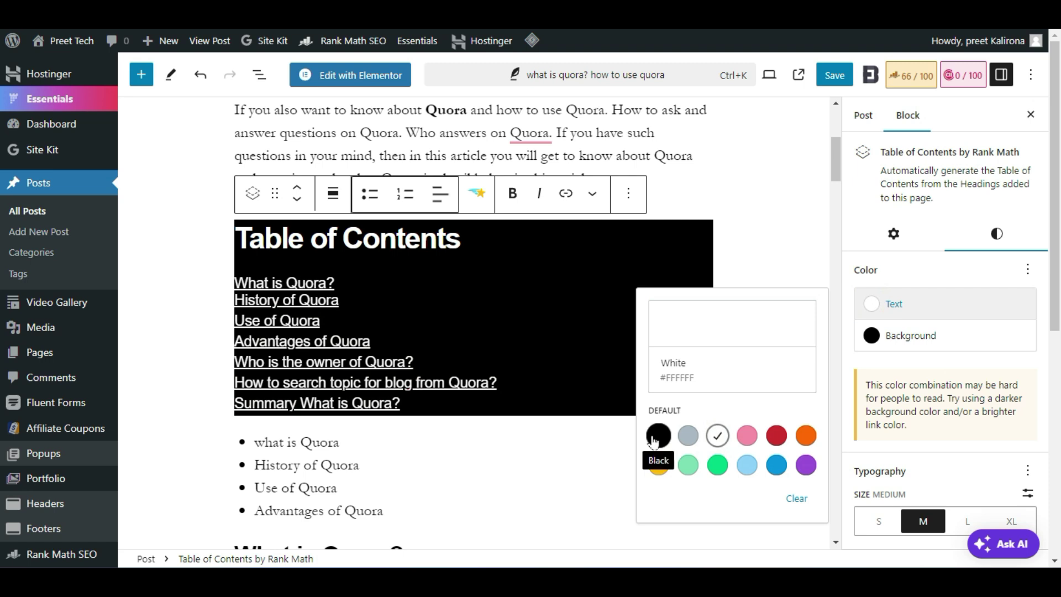
click(872, 311)
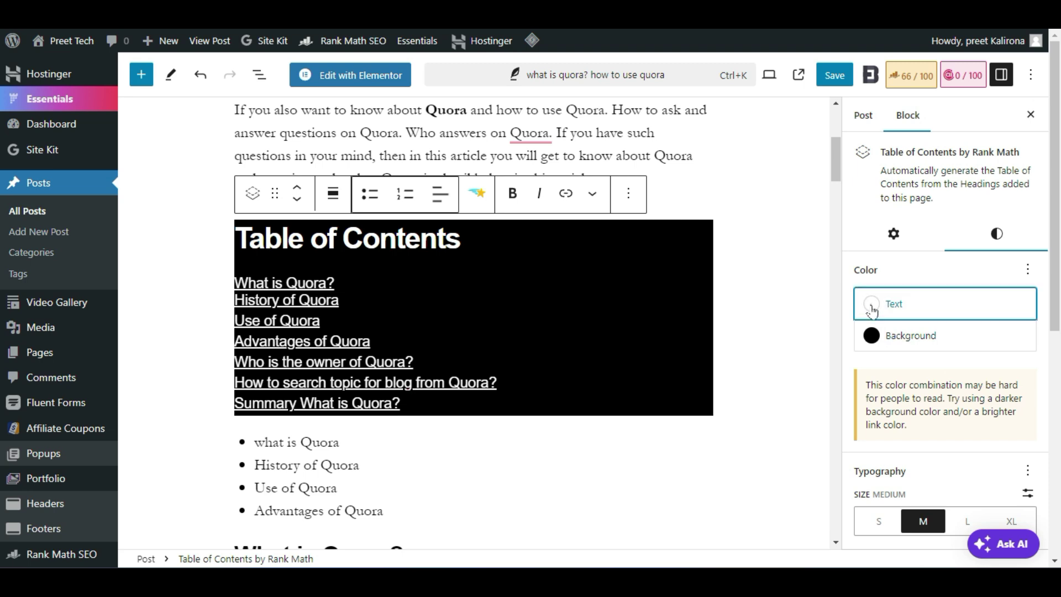
click(873, 312)
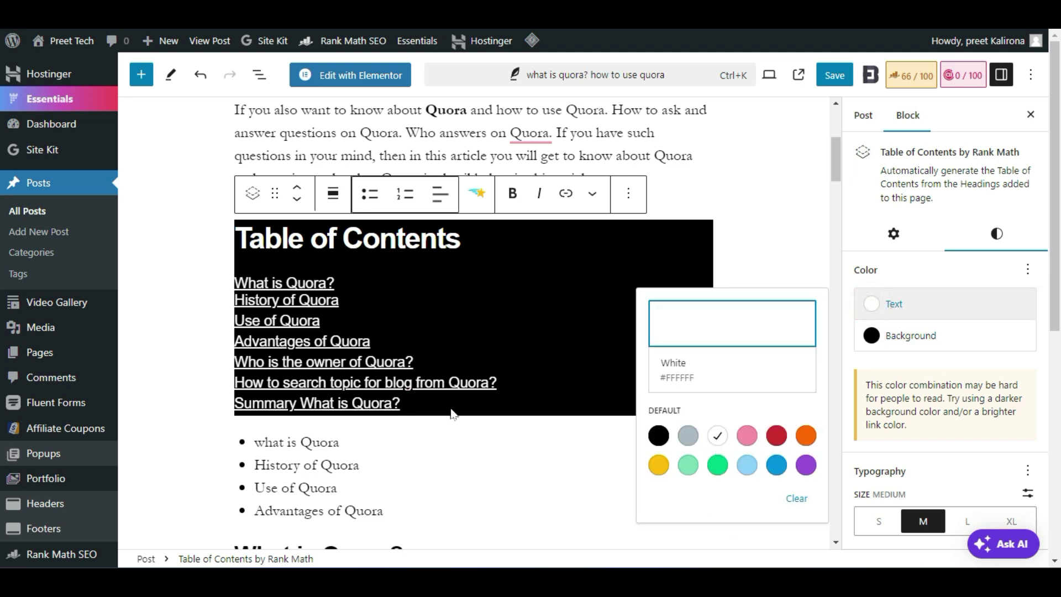
click(659, 465)
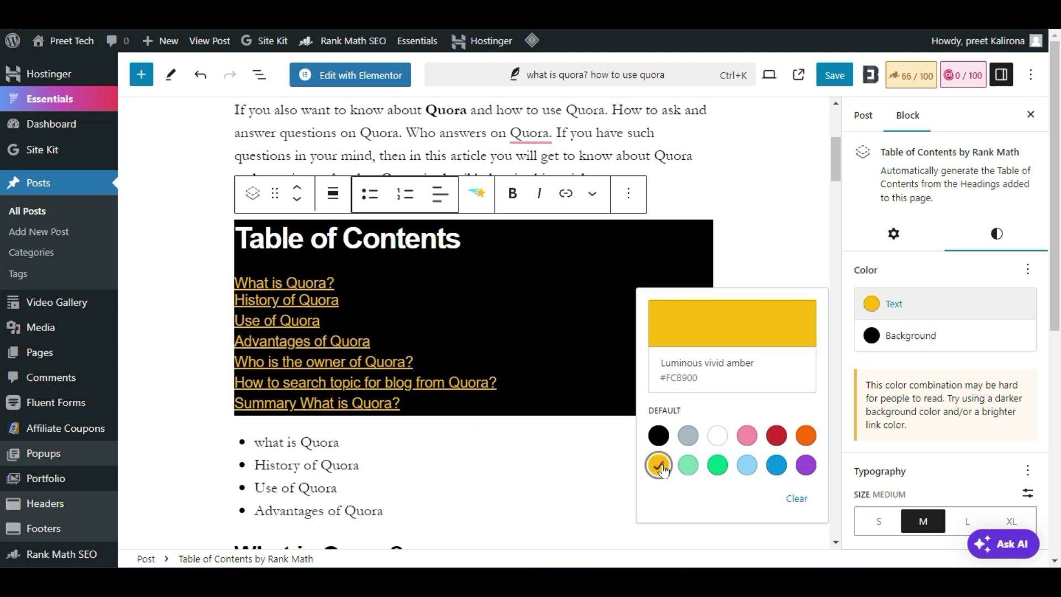